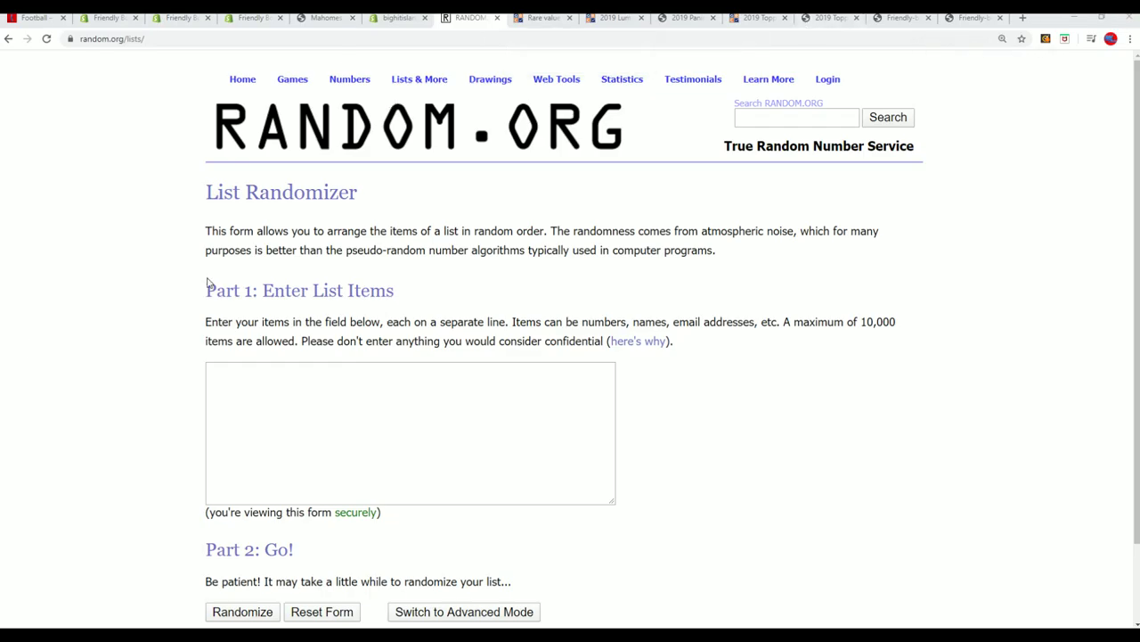
# Switch from the RANDOM.ORG List Randomizer to the Notepad file of owner and team names
pyautogui.hotkey('alt', 'Tab')
# Copy the owner name entries from the Notepad list
pyautogui.hotkey('ctrl', 'v')
pyautogui.scroll(3, 709, 339)
pyautogui.moveTo(605, 550)
pyautogui.mouseDown()
pyautogui.moveTo(553, 285)
pyautogui.moveTo(550, 198)
pyautogui.mouseUp()
pyautogui.rightClick(578, 222)
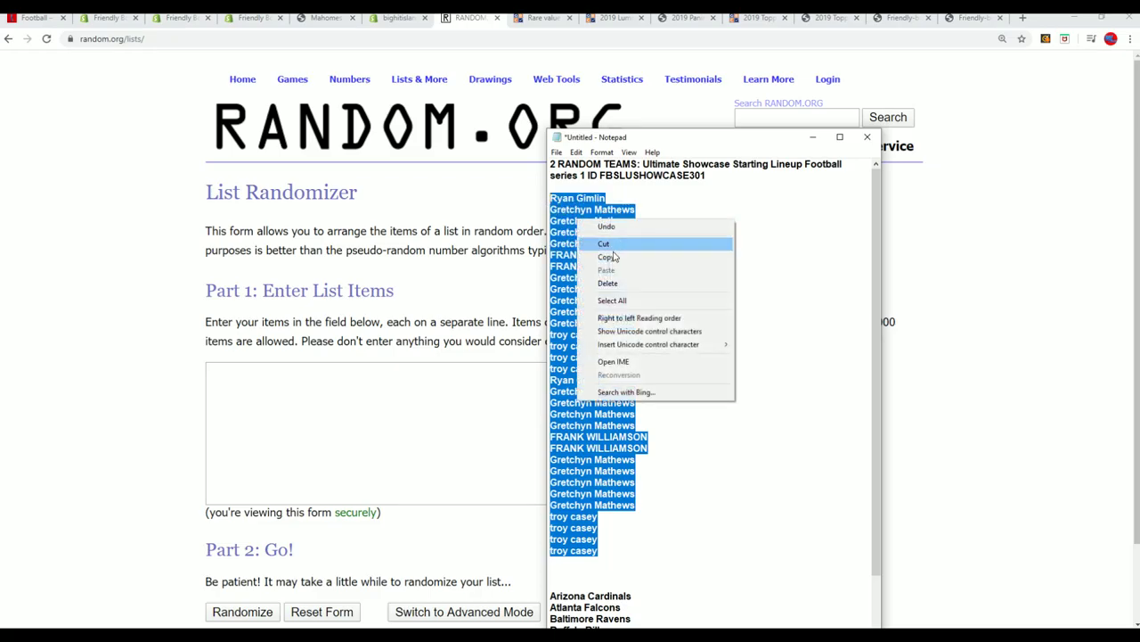
pyautogui.click(584, 256)
# Paste the owner names into the List Randomizer item box and randomize them
pyautogui.click(533, 293)
pyautogui.rightClick(249, 377)
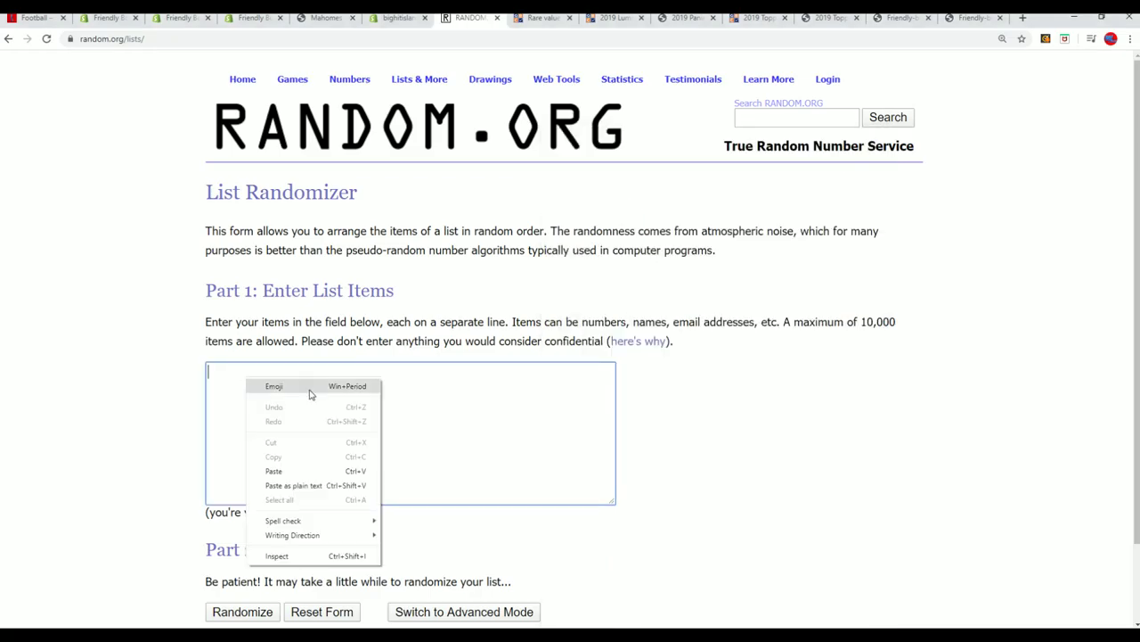
pyautogui.click(274, 471)
pyautogui.scroll(-1, 673, 427)
pyautogui.click(237, 528)
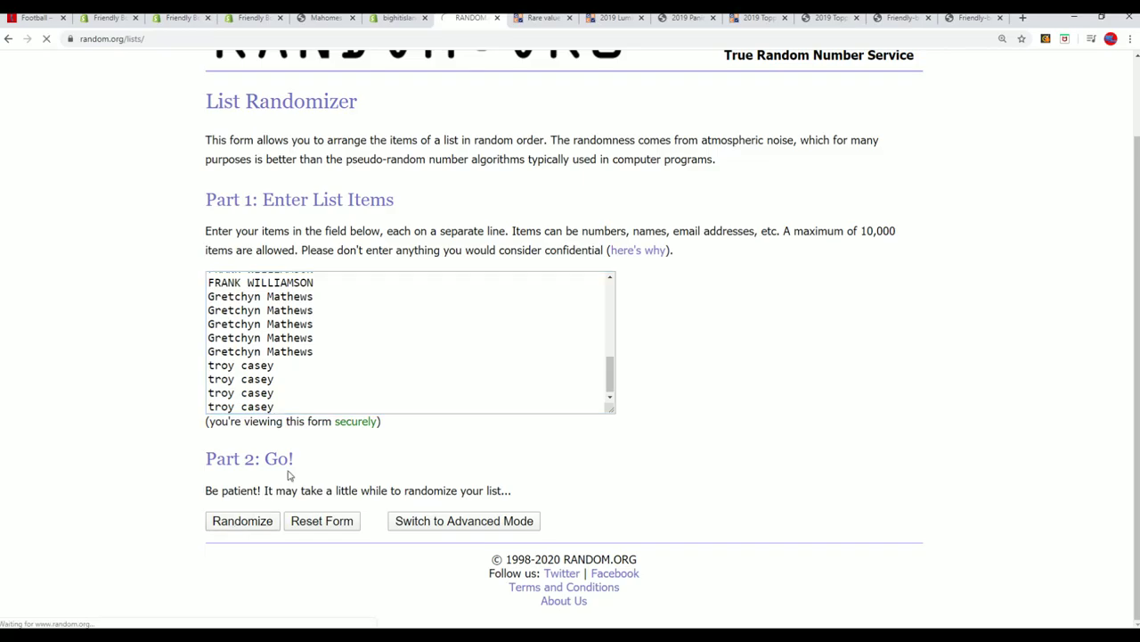
# Reshuffle the randomized owner list six more times with Again!
pyautogui.scroll(-2, 227, 514)
pyautogui.click(227, 517)
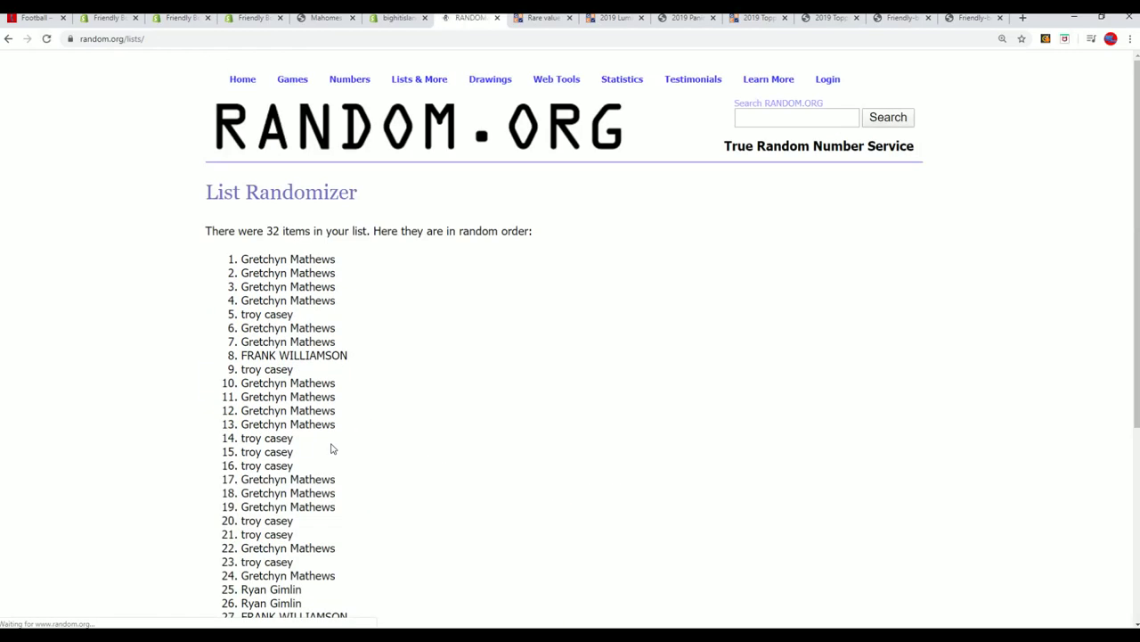
pyautogui.click(218, 522)
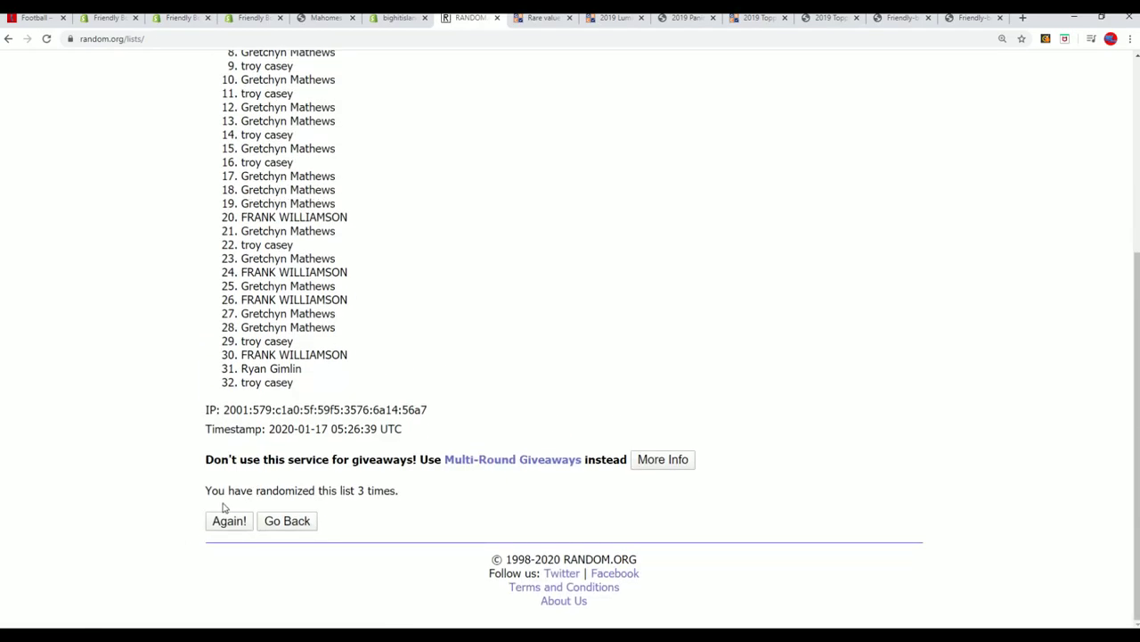
pyautogui.click(210, 521)
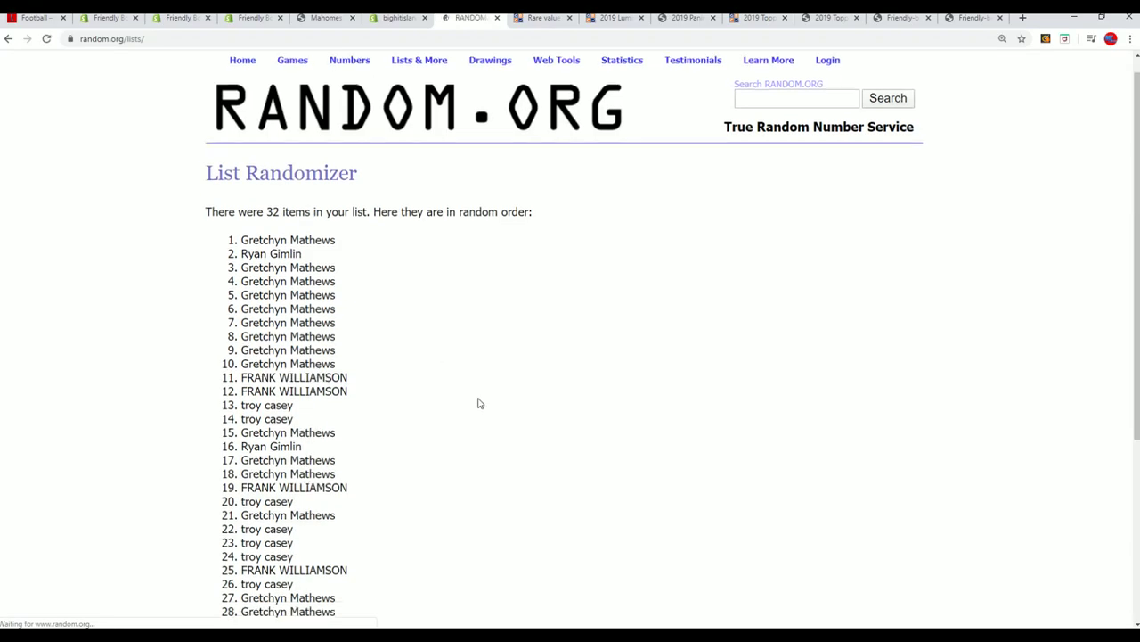
pyautogui.click(222, 525)
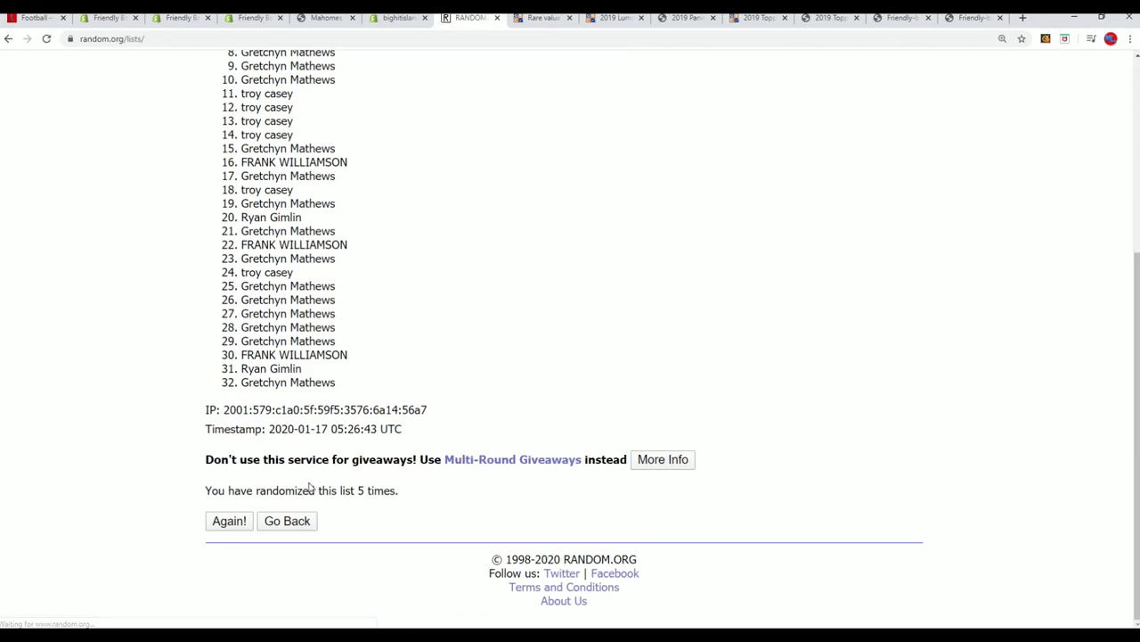
pyautogui.click(229, 521)
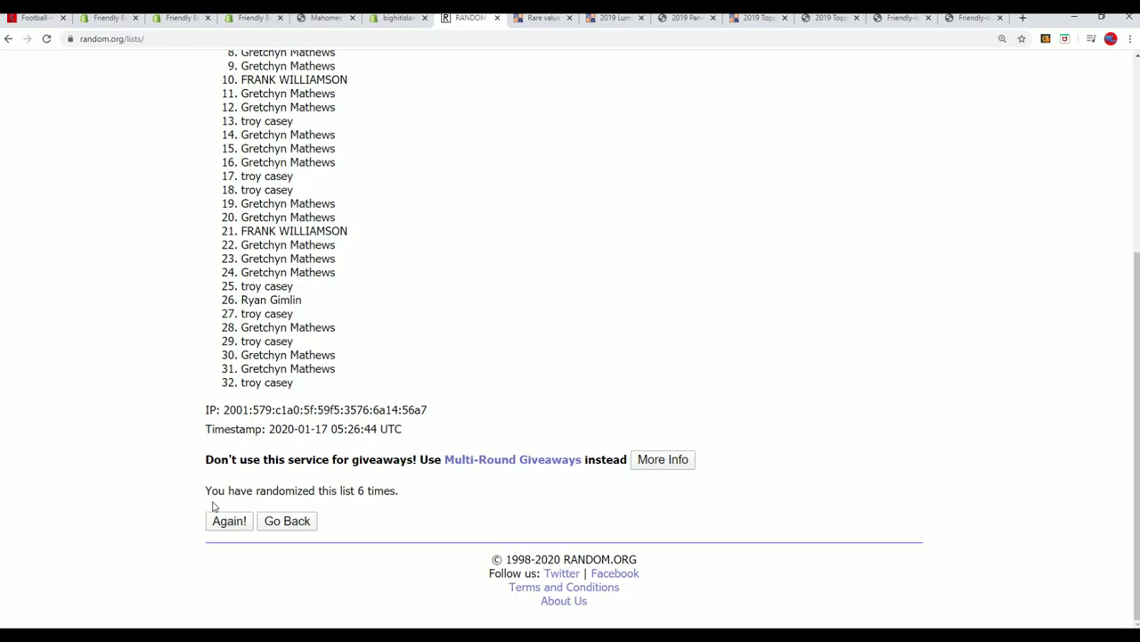
pyautogui.click(229, 522)
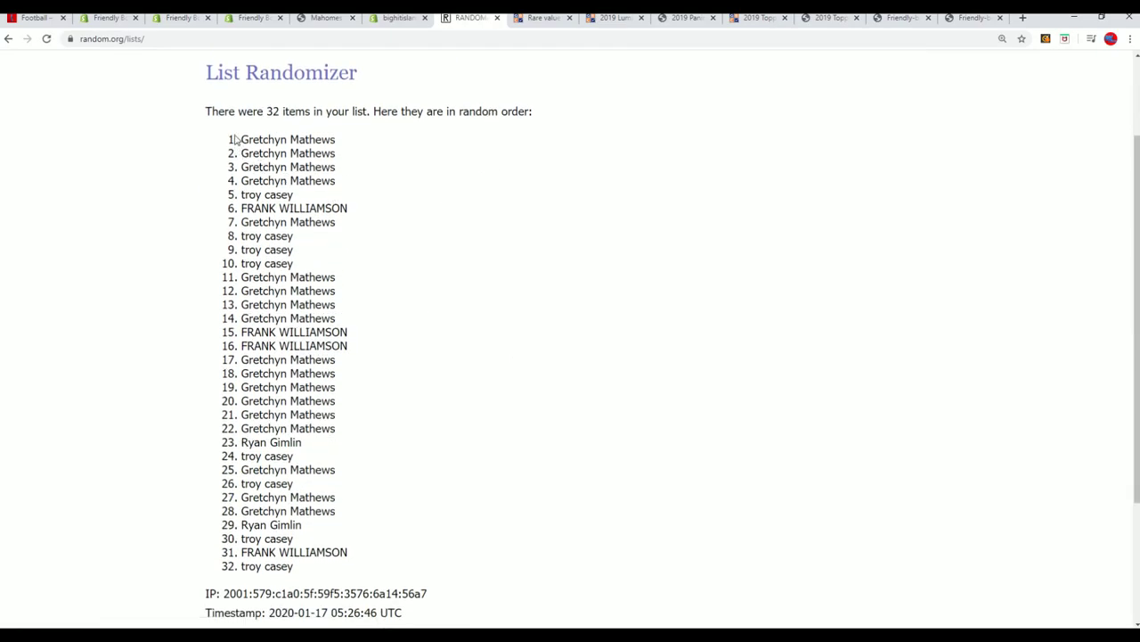
# Select all 32 randomized owner names, items 1 to 32, and copy them
pyautogui.moveTo(234, 139)
pyautogui.mouseDown()
pyautogui.moveTo(343, 325)
pyautogui.moveTo(326, 554)
pyautogui.moveTo(340, 593)
pyautogui.mouseUp()
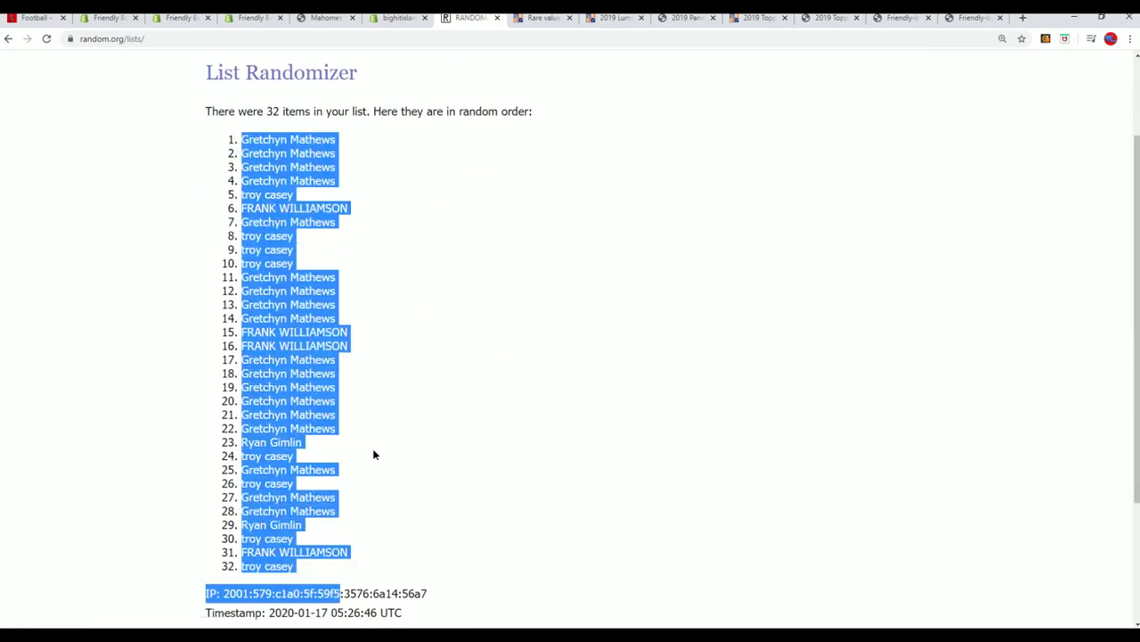
pyautogui.click(293, 180)
pyautogui.moveTo(239, 135)
pyautogui.mouseDown()
pyautogui.moveTo(307, 552)
pyautogui.moveTo(323, 573)
pyautogui.mouseUp()
pyautogui.rightClick(305, 387)
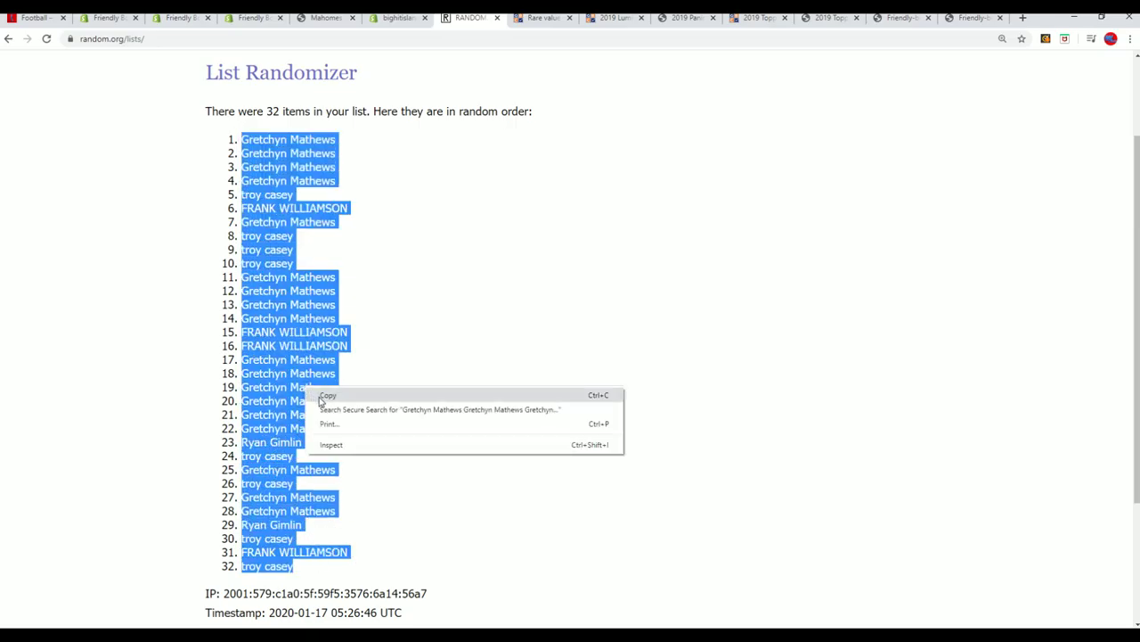
pyautogui.click(329, 395)
pyautogui.scroll(-3, 466, 466)
pyautogui.scroll(3, 484, 443)
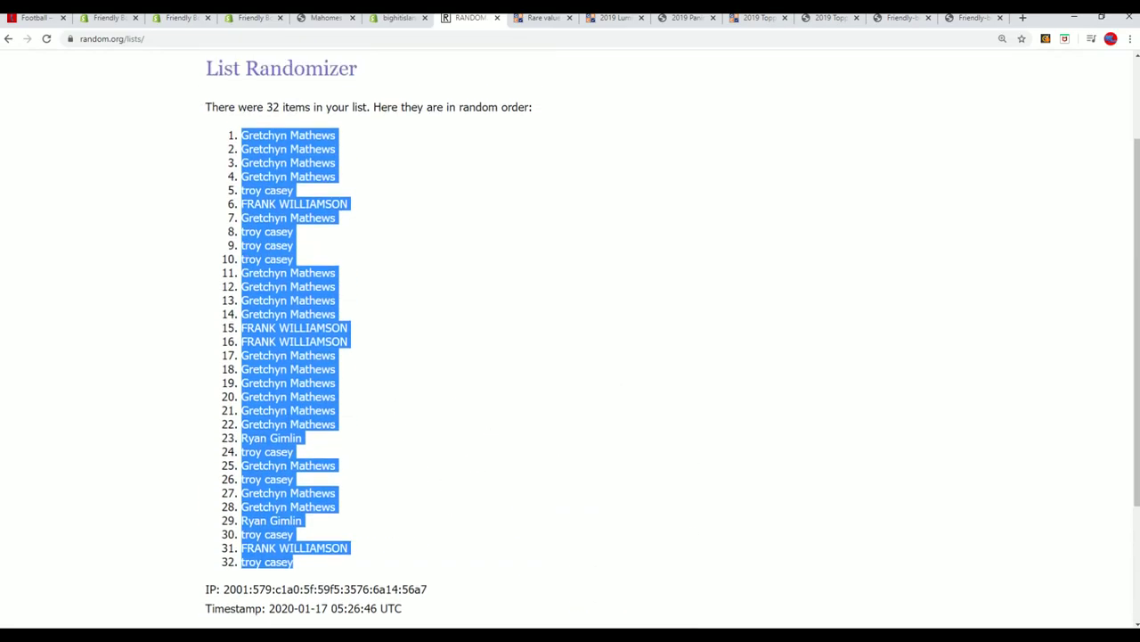
# Bring the Alpha NFL workbook with OWNER NAMES and TEAM NAMES headers to the front
pyautogui.hotkey('alt', 'Tab')
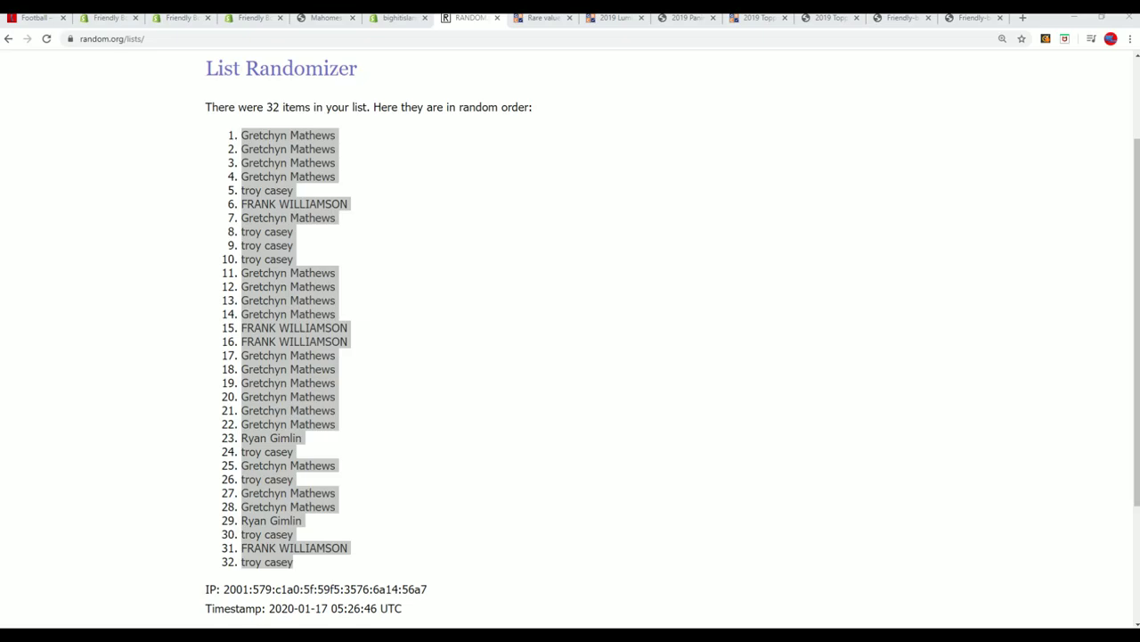
pyautogui.hotkey('alt', 'Tab')
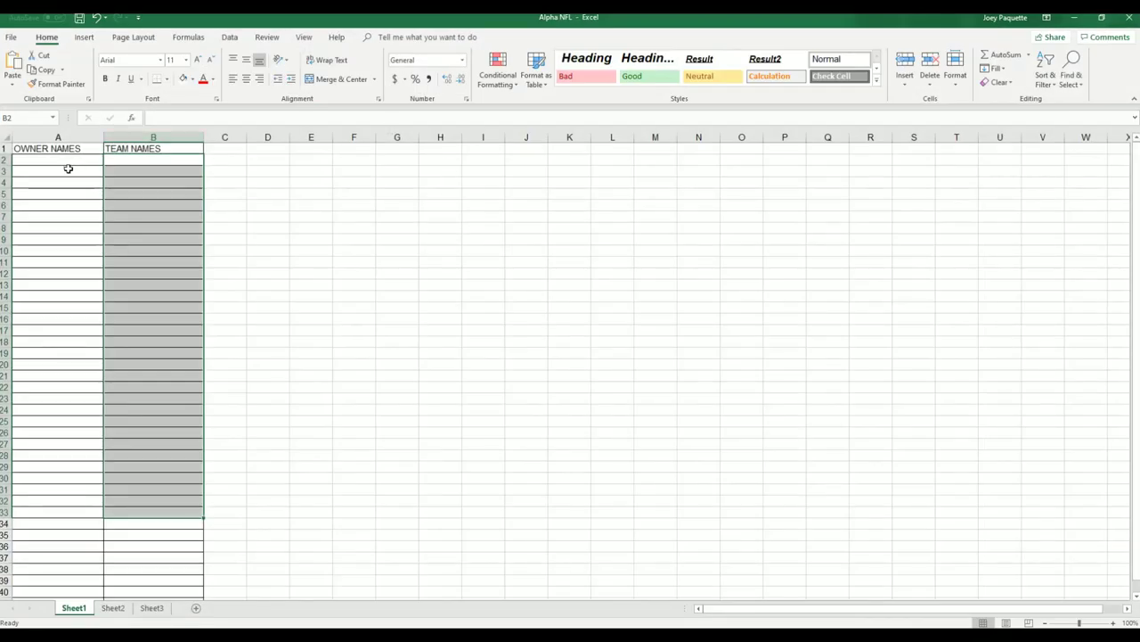
# Paste the 32 randomized owner names into column A starting at A2
pyautogui.click(51, 158)
pyautogui.rightClick(54, 160)
pyautogui.click(94, 210)
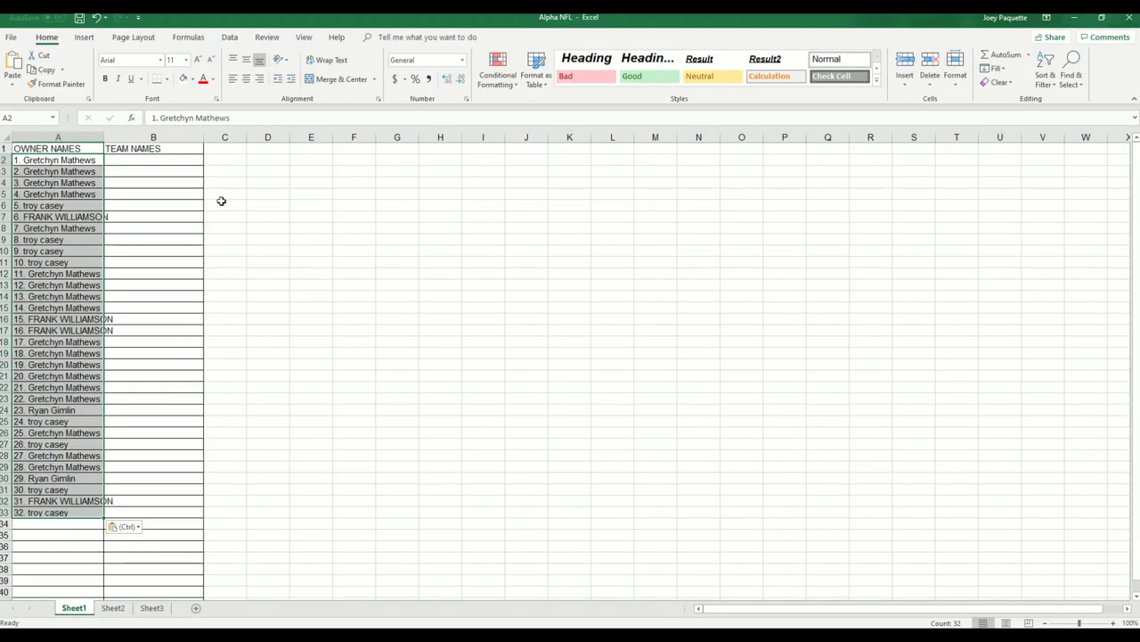
pyautogui.click(149, 161)
# Widen columns A and B to fit the names and zoom the sheet to about 200%
pyautogui.click(54, 137)
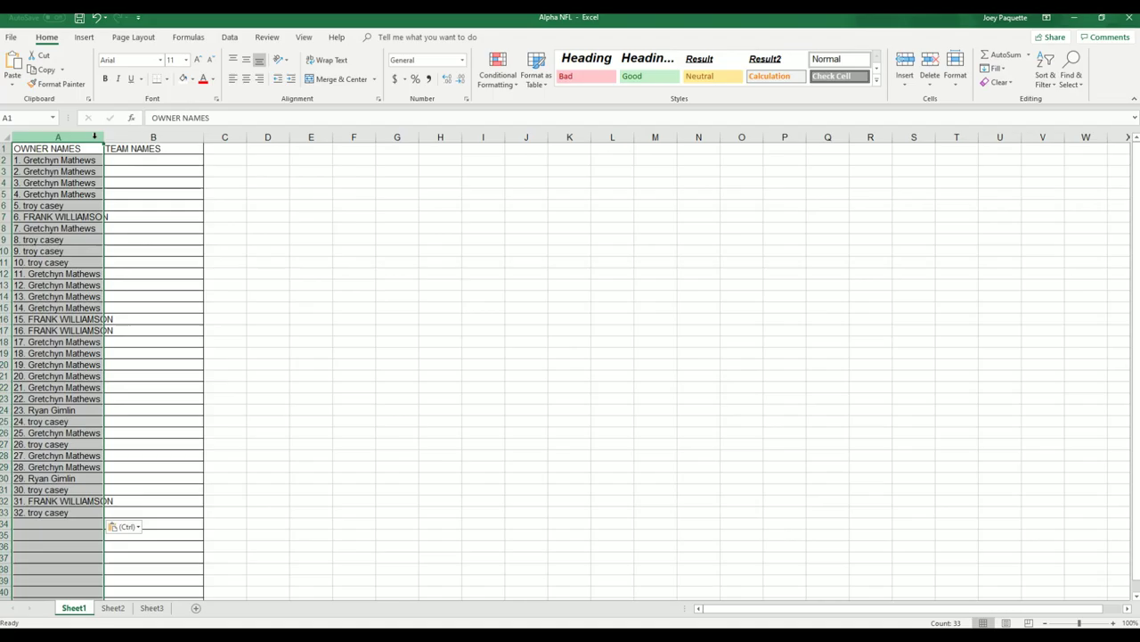
pyautogui.moveTo(104, 137); pyautogui.dragTo(149, 138)
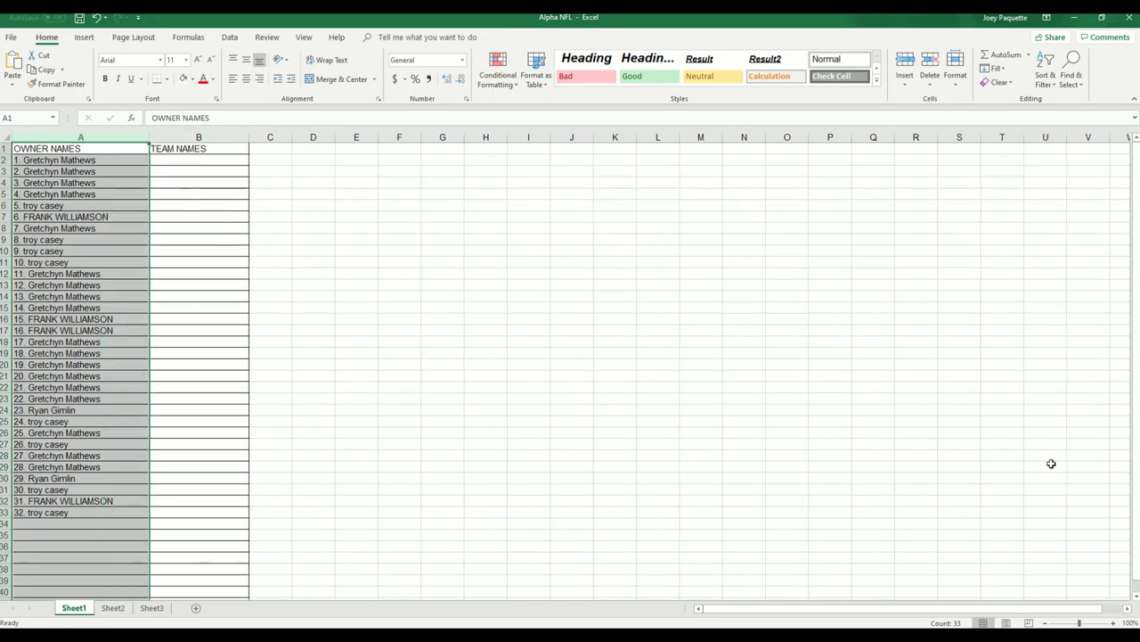
pyautogui.click(1089, 623)
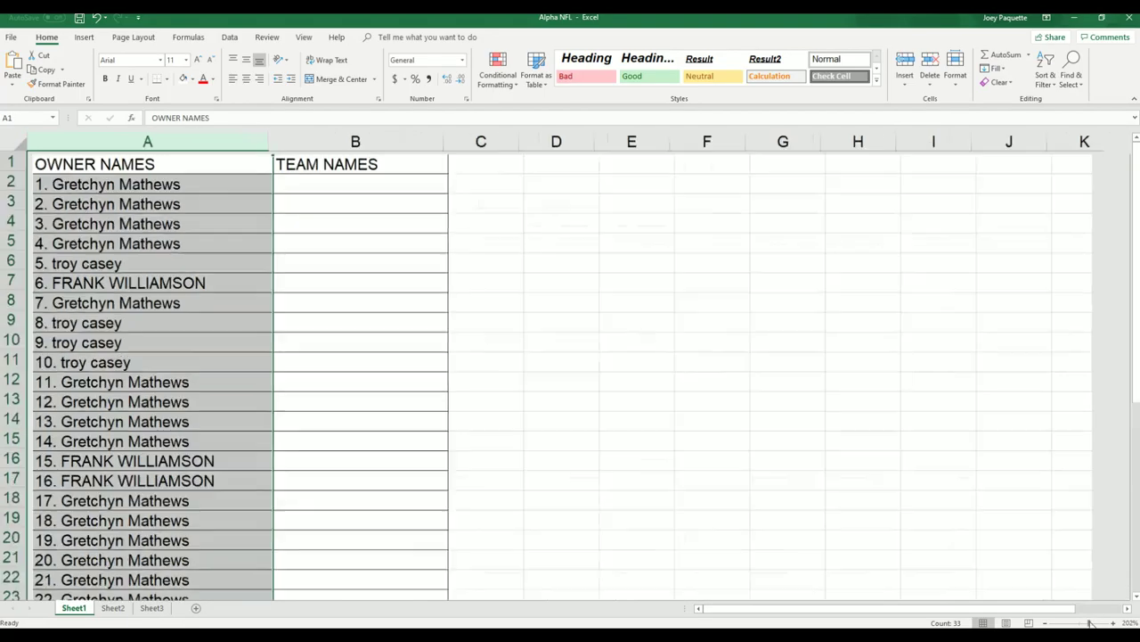
pyautogui.click(481, 141)
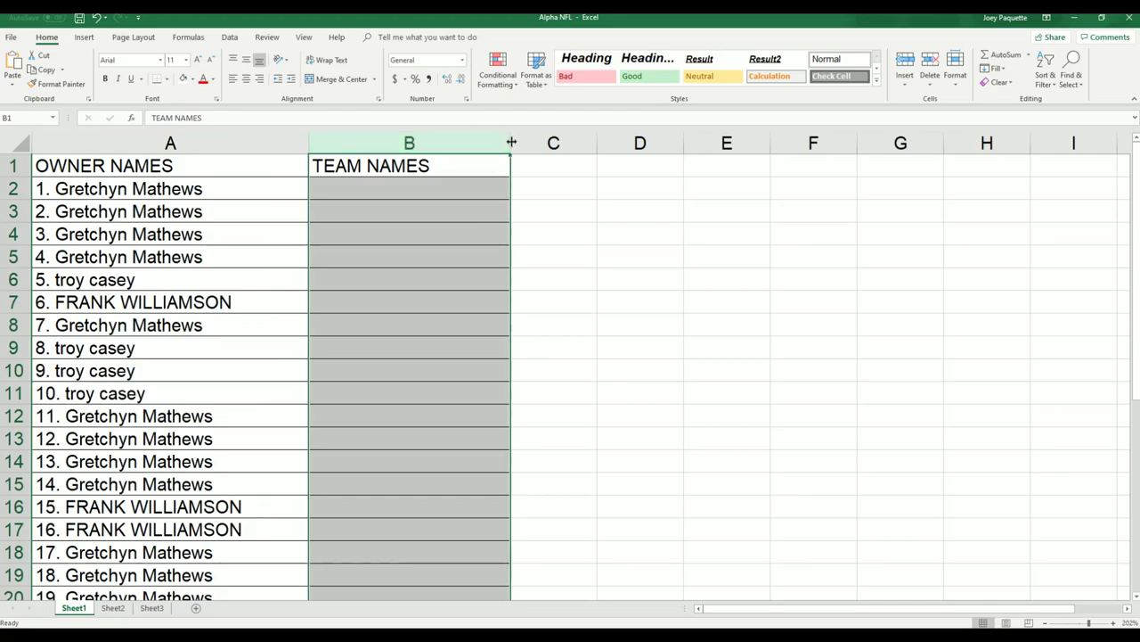
pyautogui.moveTo(514, 142); pyautogui.dragTo(680, 143)
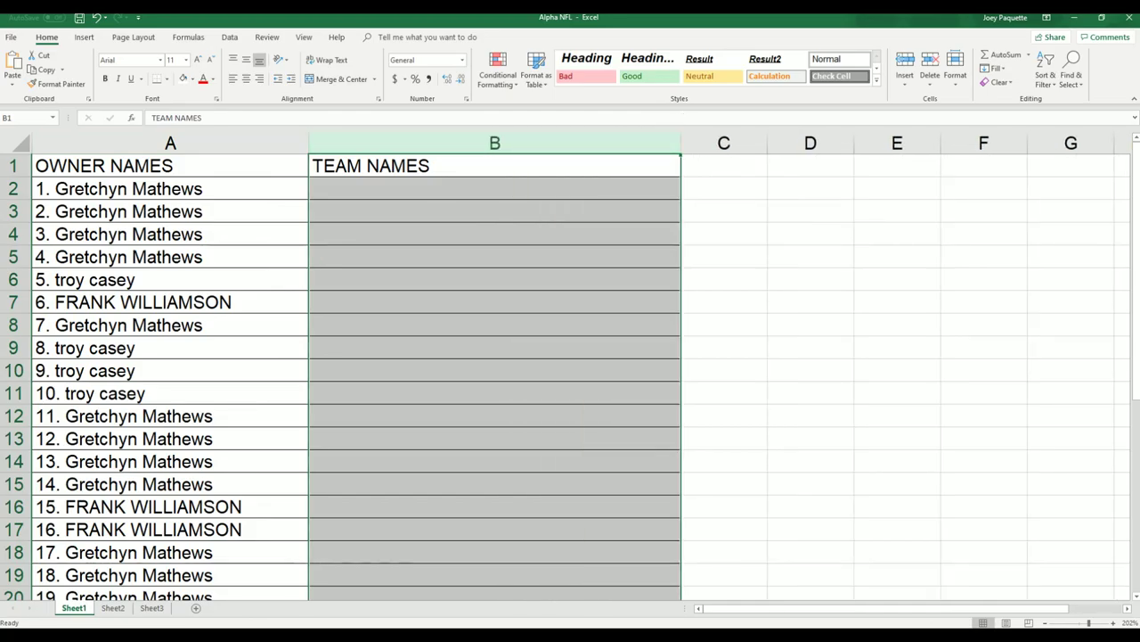
pyautogui.click(494, 165)
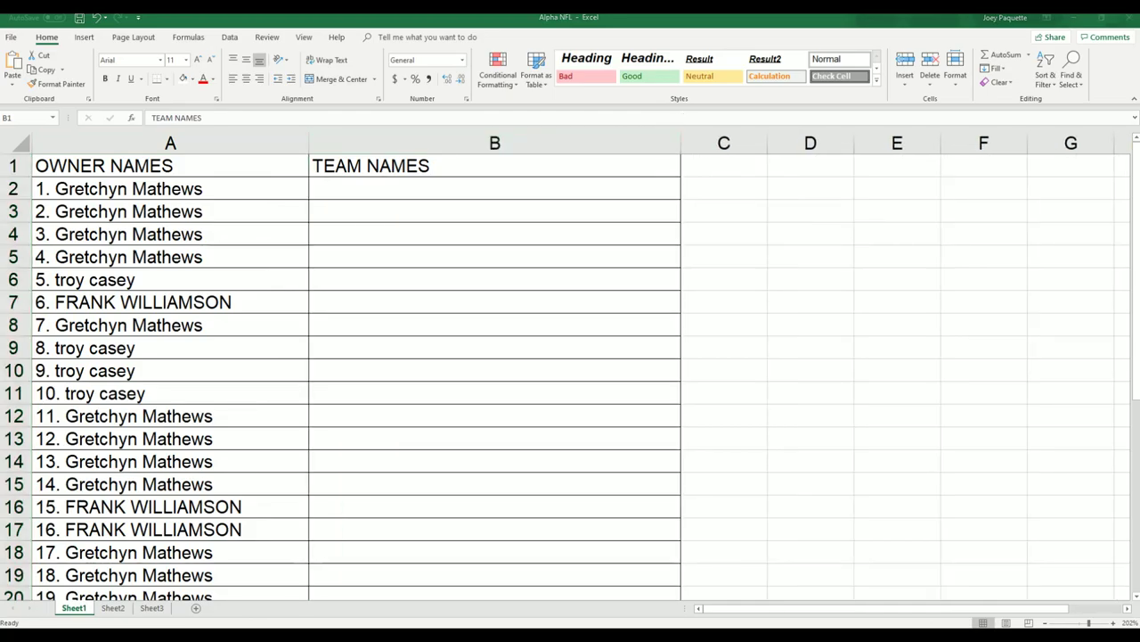
pyautogui.hotkey('alt', 'Tab')
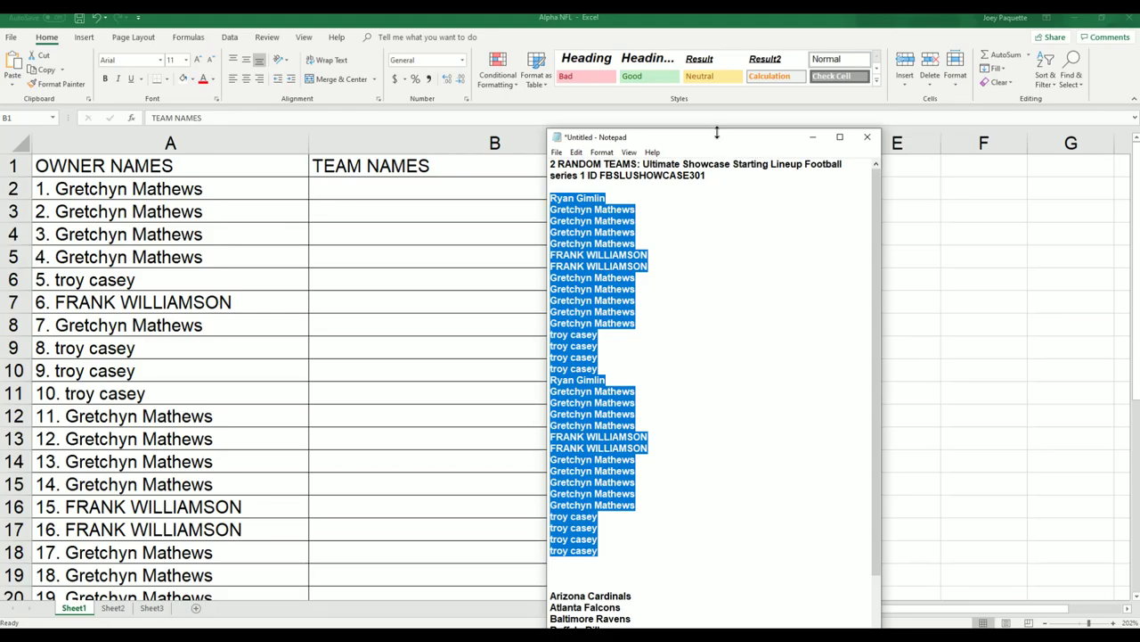
# Copy the full NFL team list from the maximized Notepad window
pyautogui.doubleClick(717, 132)
pyautogui.scroll(-6, 761, 333)
pyautogui.moveTo(662, 610)
pyautogui.mouseDown()
pyautogui.moveTo(551, 590)
pyautogui.moveTo(551, 250)
pyautogui.moveTo(638, 391)
pyautogui.moveTo(619, 601)
pyautogui.moveTo(647, 612)
pyautogui.mouseUp()
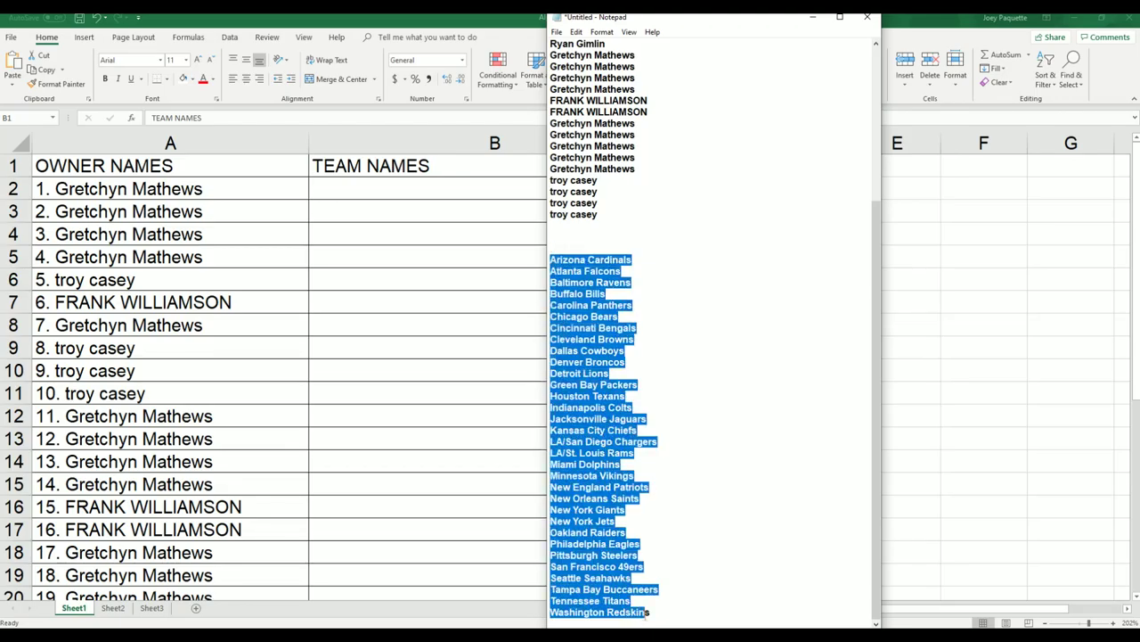
pyautogui.rightClick(573, 267)
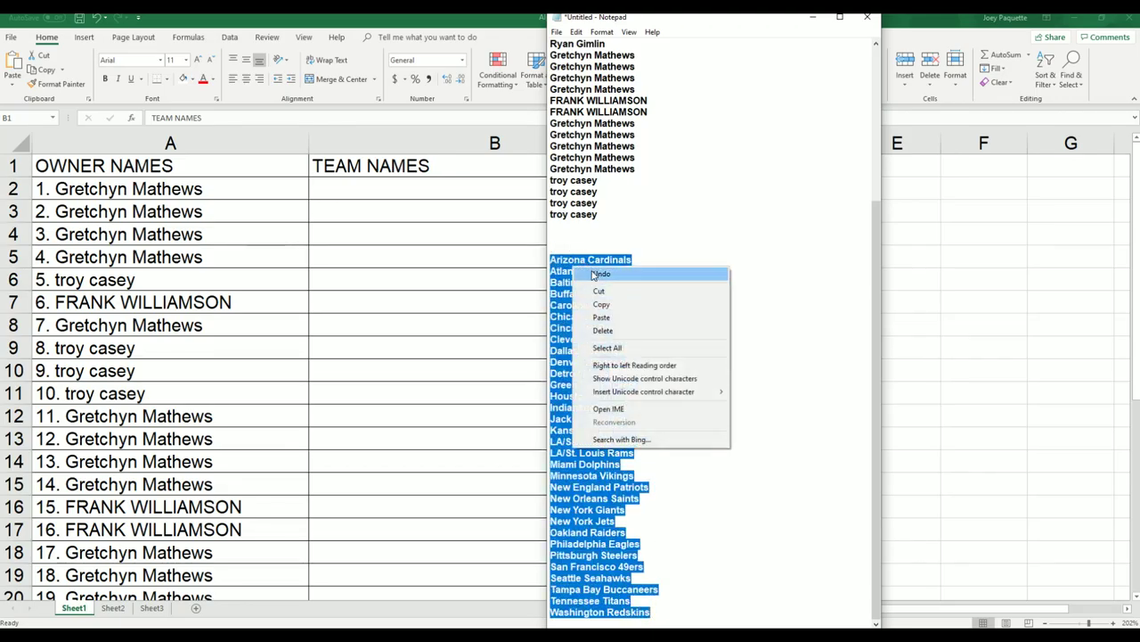
pyautogui.click(601, 300)
# Paste the team names into column B at B2 as Keep Text Only
pyautogui.click(346, 193)
pyautogui.rightClick(346, 193)
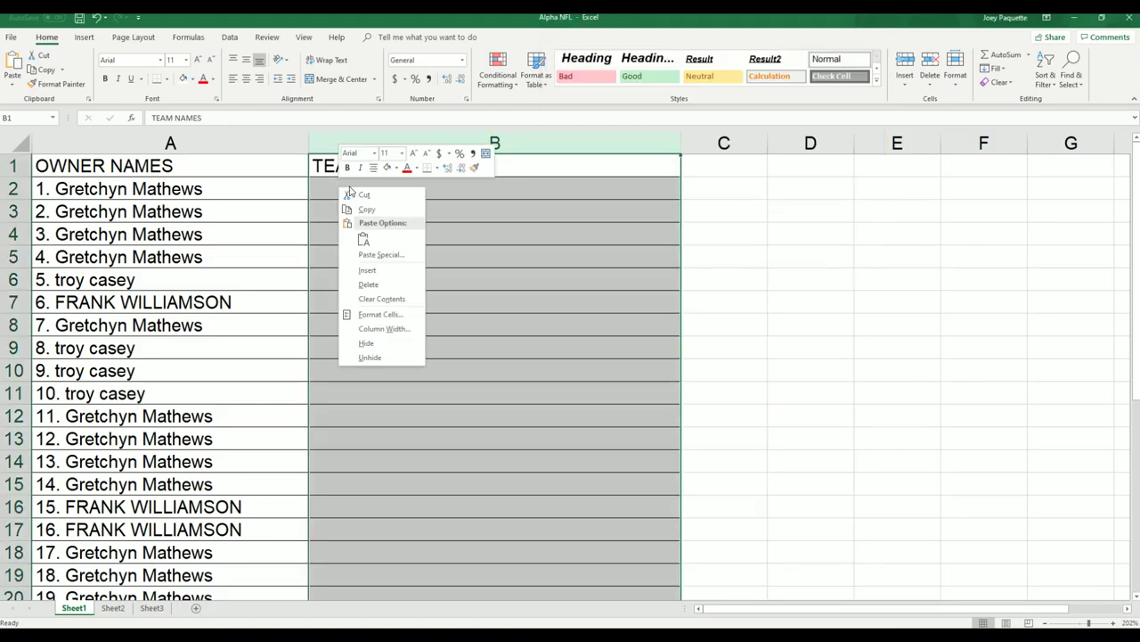
pyautogui.press('Escape')
pyautogui.click(494, 202)
pyautogui.click(372, 189)
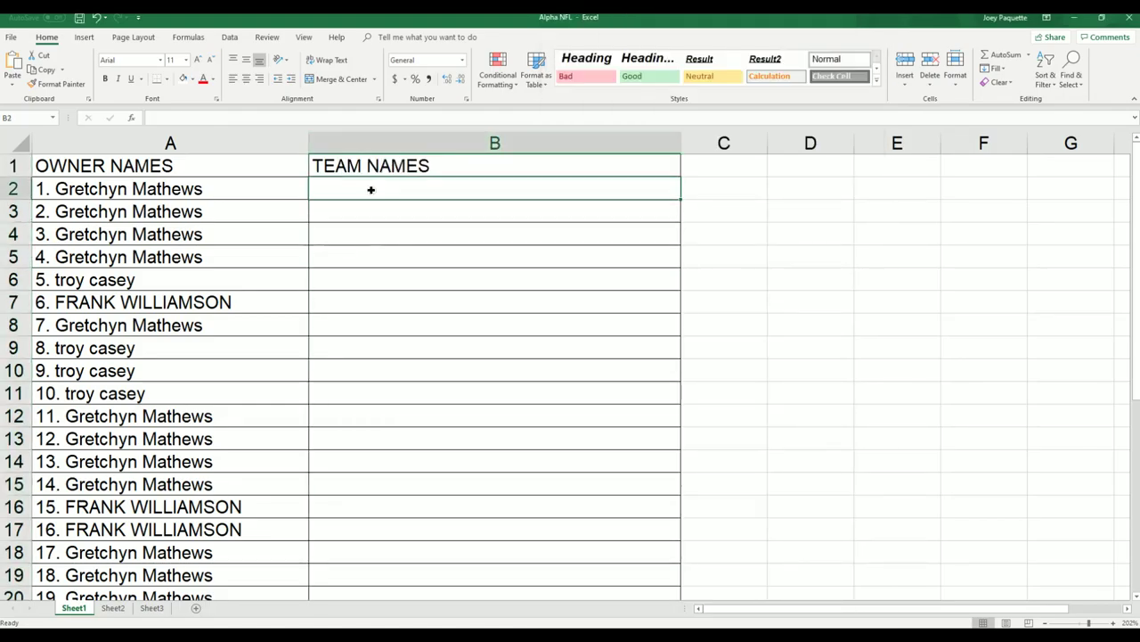
pyautogui.rightClick(372, 189)
pyautogui.click(397, 244)
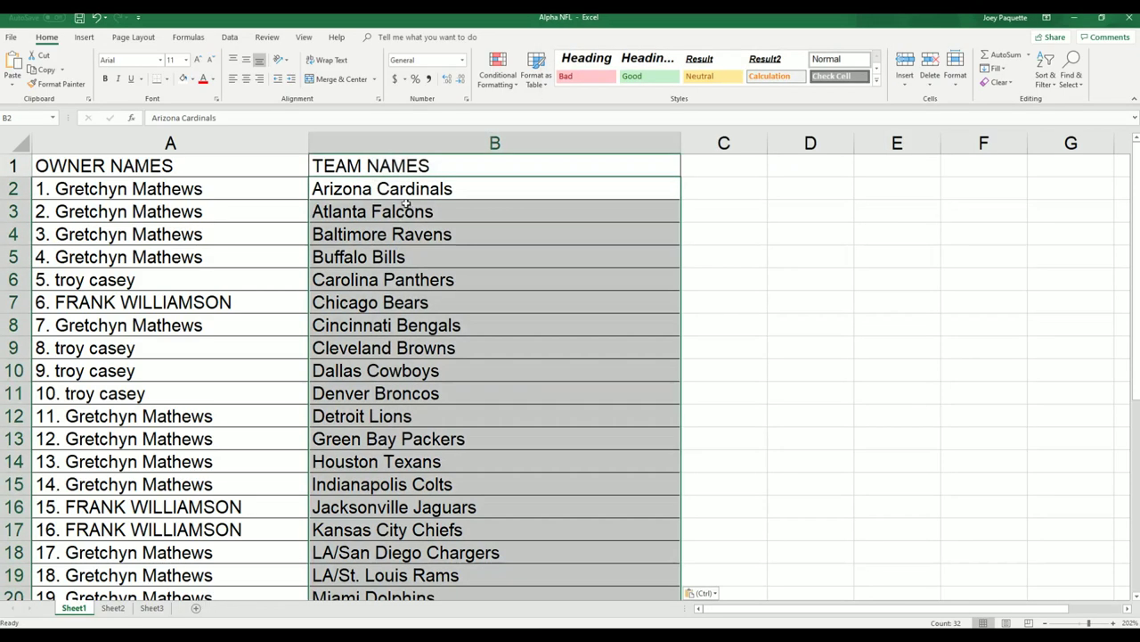
# Narrow column A to fit the owner names and scroll through the paired lists
pyautogui.click(293, 143)
pyautogui.moveTo(309, 142); pyautogui.dragTo(246, 170)
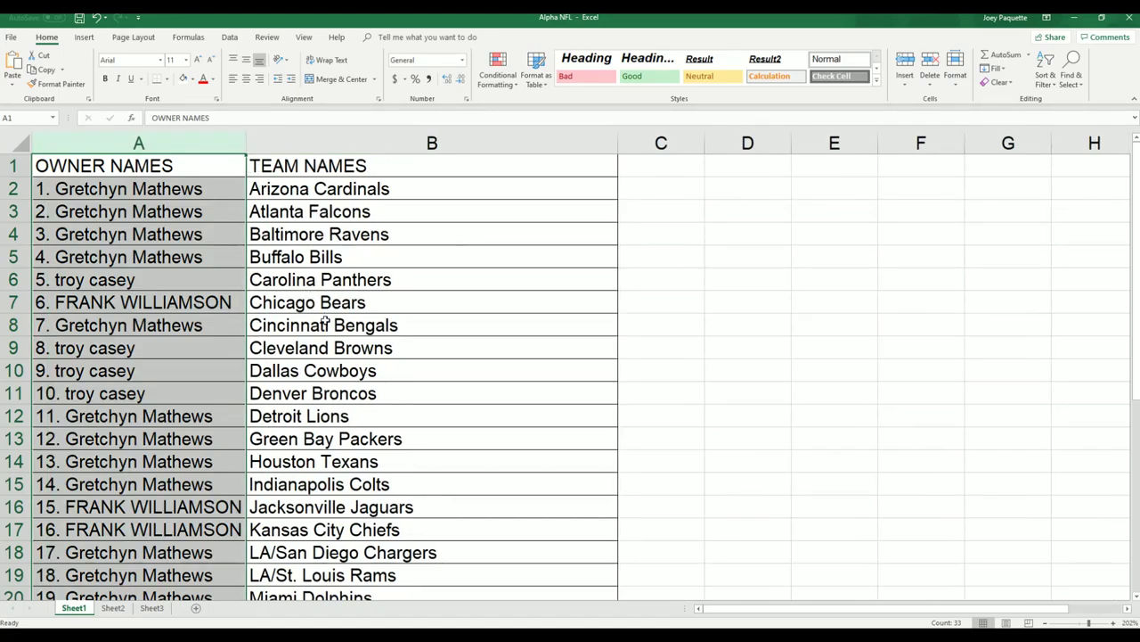
pyautogui.scroll(-1, 326, 324)
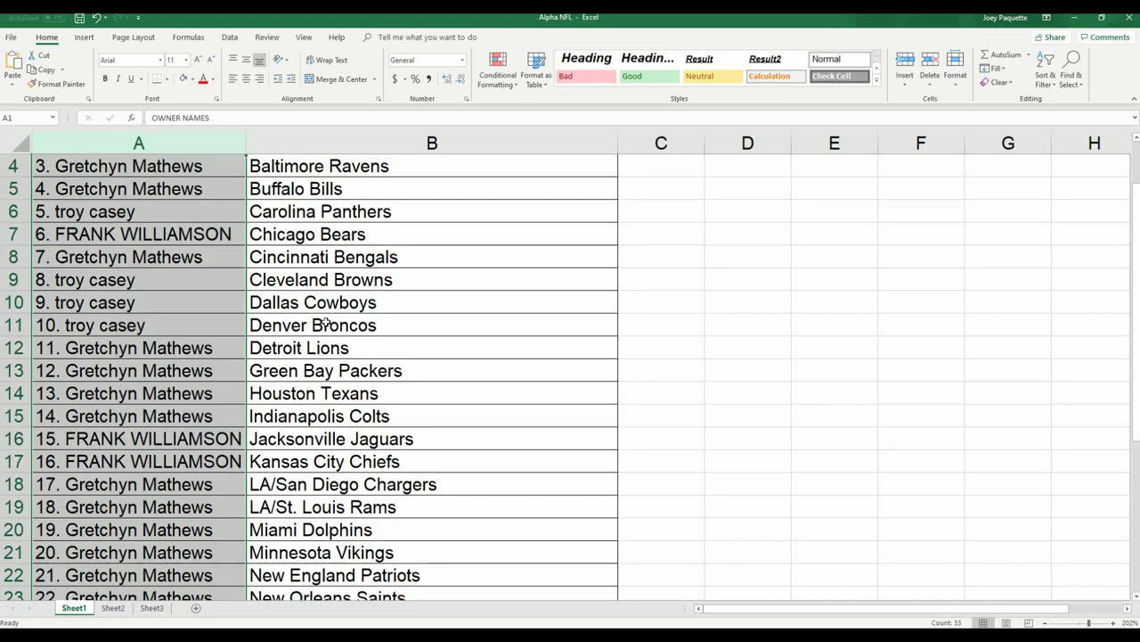
pyautogui.scroll(-1, 332, 321)
pyautogui.scroll(-2, 360, 320)
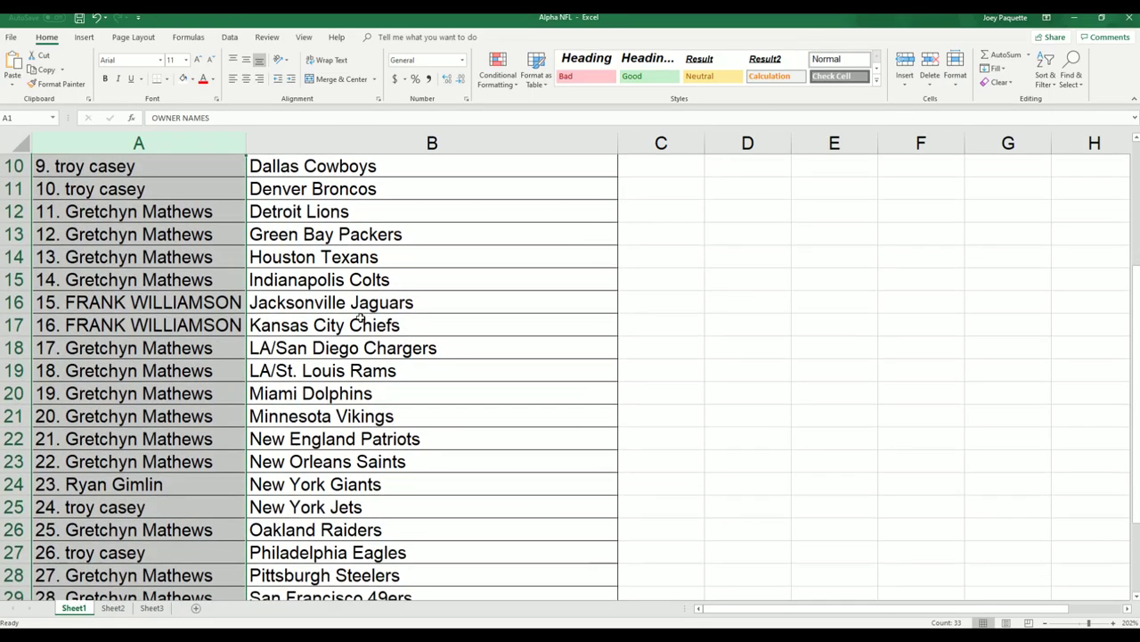
pyautogui.scroll(-1, 360, 321)
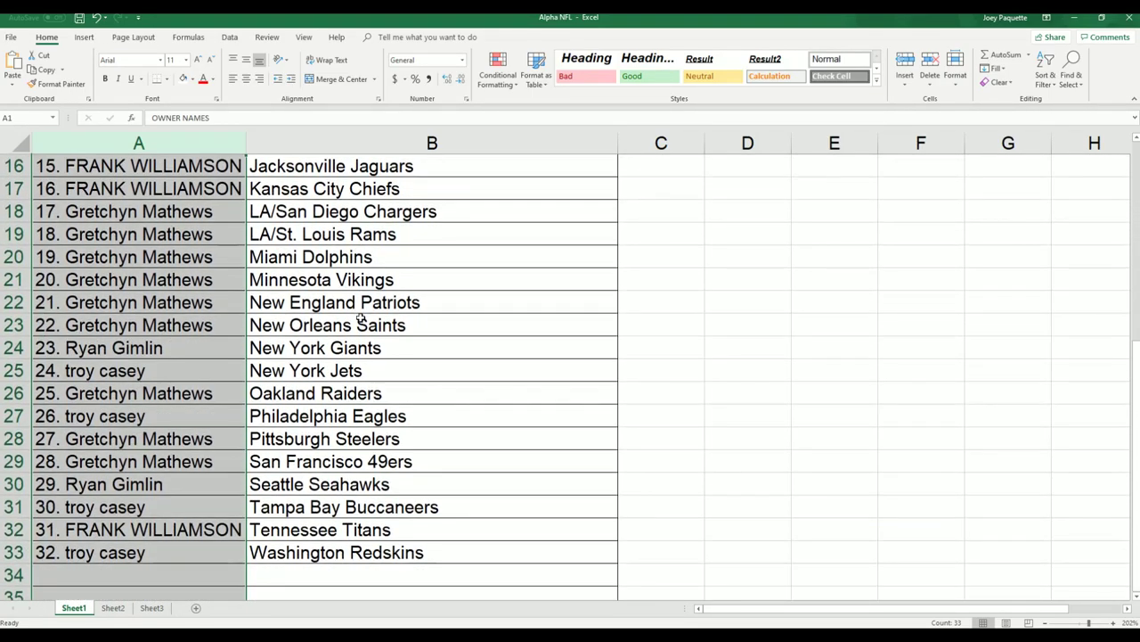
pyautogui.scroll(2, 360, 321)
pyautogui.scroll(3, 360, 321)
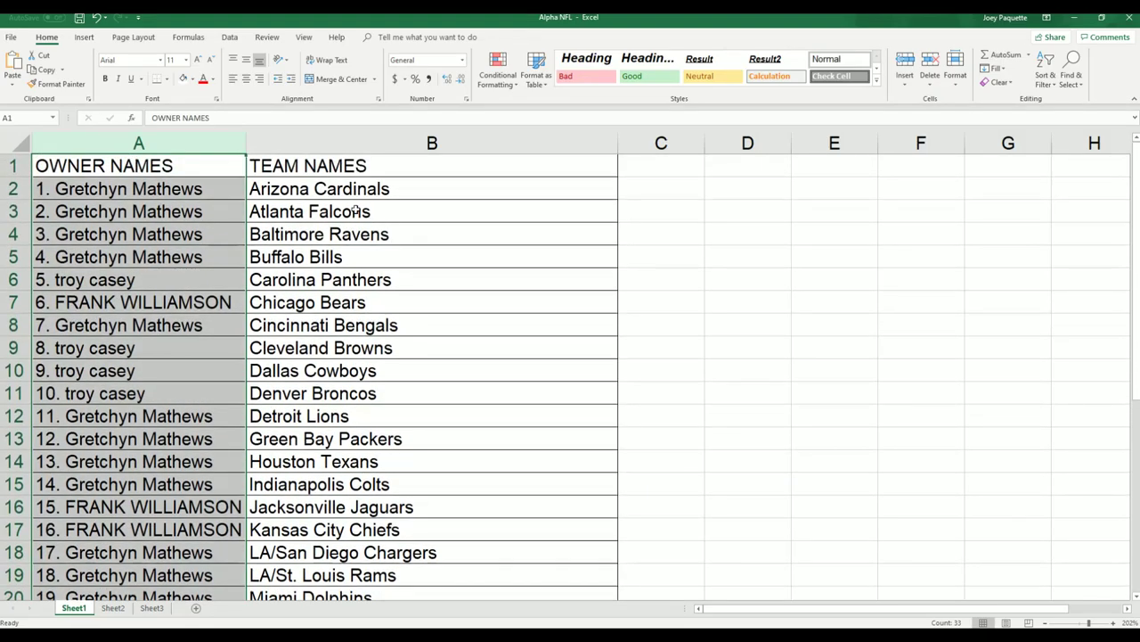
# Undo the column A width change and the team names paste in column B
pyautogui.moveTo(357, 188)
pyautogui.mouseDown()
pyautogui.moveTo(357, 210)
pyautogui.moveTo(618, 587)
pyautogui.moveTo(618, 557)
pyautogui.mouseUp()
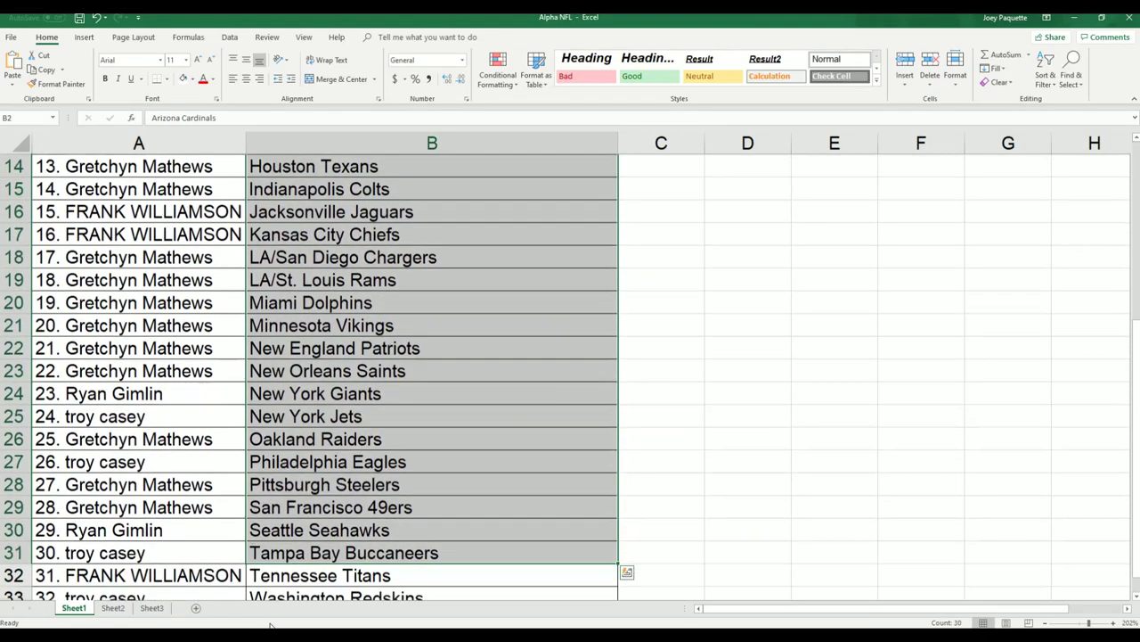
pyautogui.click(383, 349)
pyautogui.scroll(4, 356, 268)
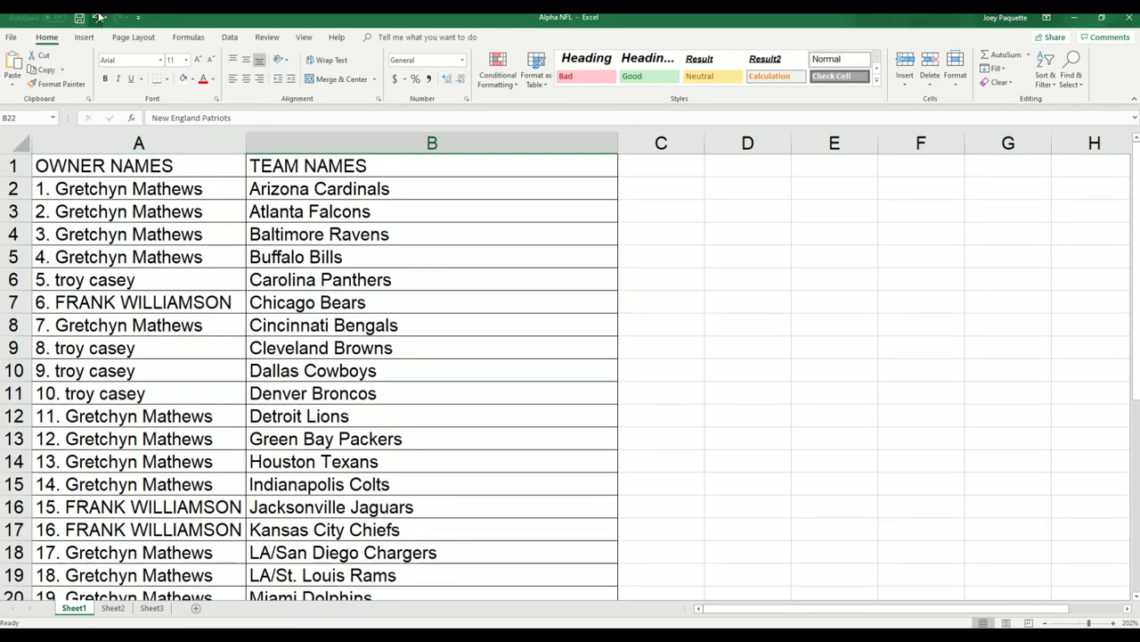
pyautogui.click(97, 17)
pyautogui.click(98, 18)
# Paste the NFL team names into a fresh List Randomizer form
pyautogui.moveTo(530, 25)
pyautogui.mouseDown()
pyautogui.moveTo(462, 18)
pyautogui.moveTo(844, 78)
pyautogui.moveTo(799, 98)
pyautogui.moveTo(1136, 67)
pyautogui.mouseUp()
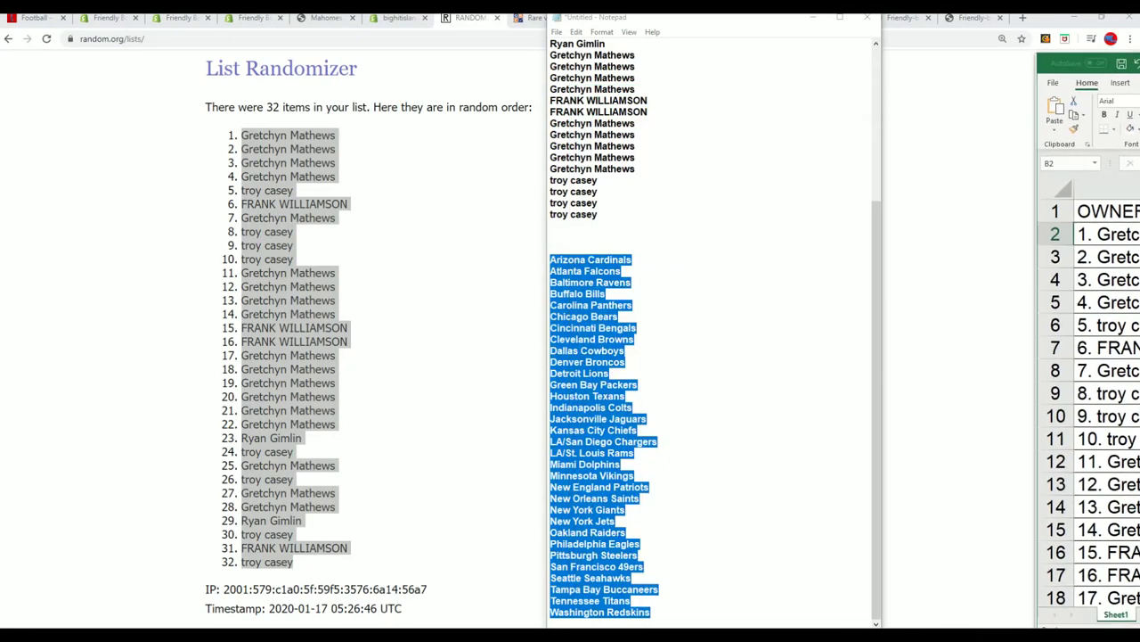
pyautogui.scroll(2, 363, 313)
pyautogui.click(437, 105)
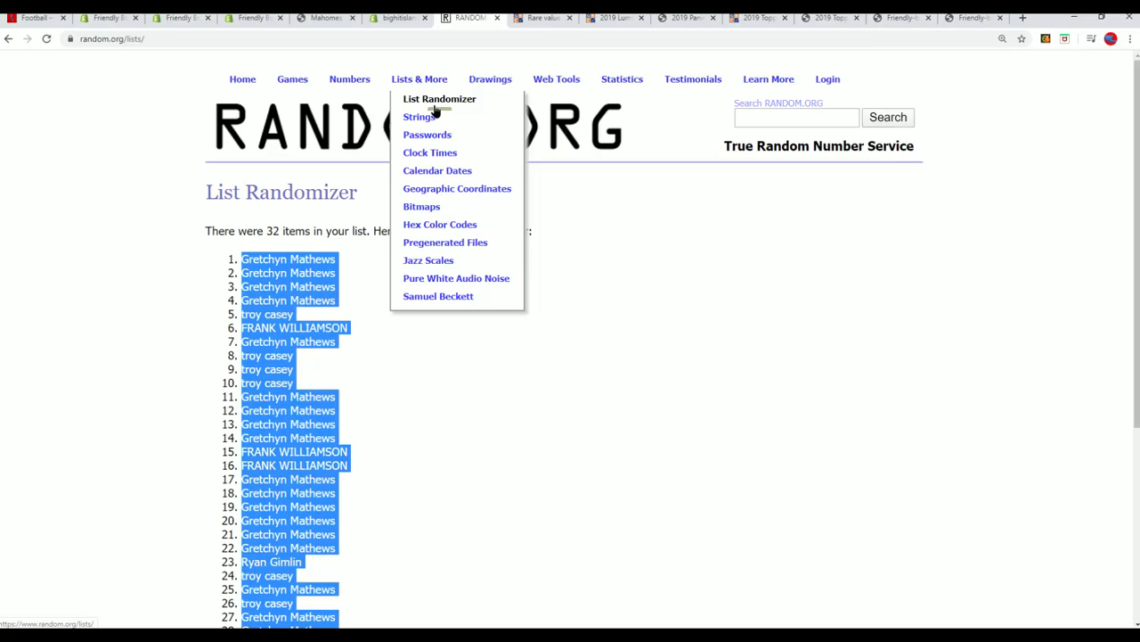
pyautogui.click(436, 109)
pyautogui.click(228, 374)
pyautogui.rightClick(230, 375)
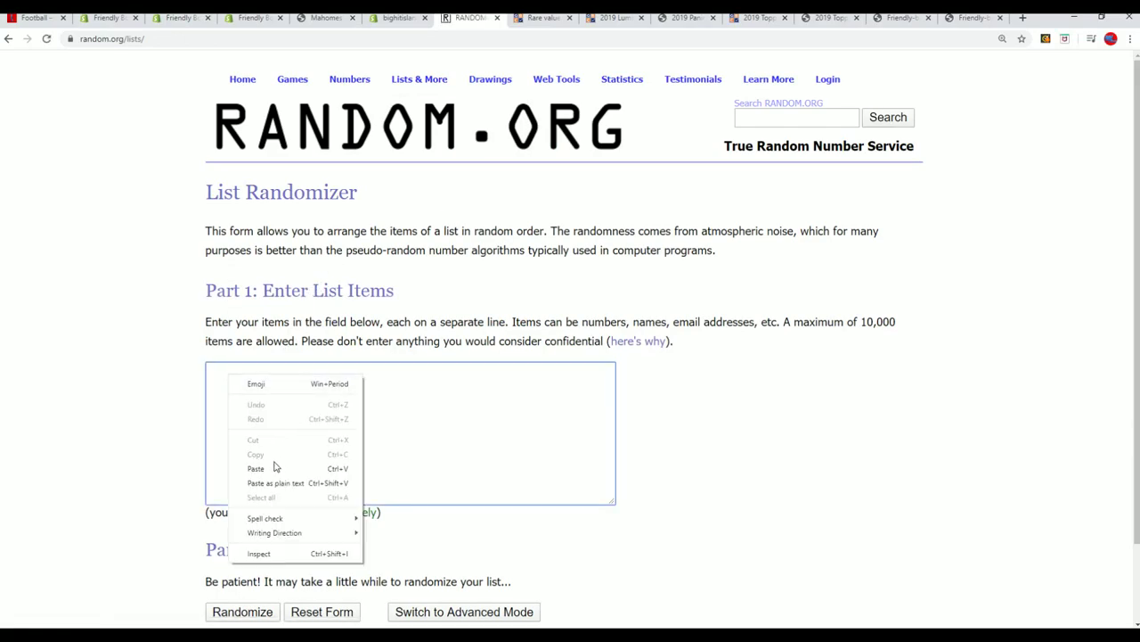
pyautogui.click(258, 468)
# Randomize the team list, then reshuffle it five more times with Again!
pyautogui.scroll(-2, 651, 438)
pyautogui.click(244, 522)
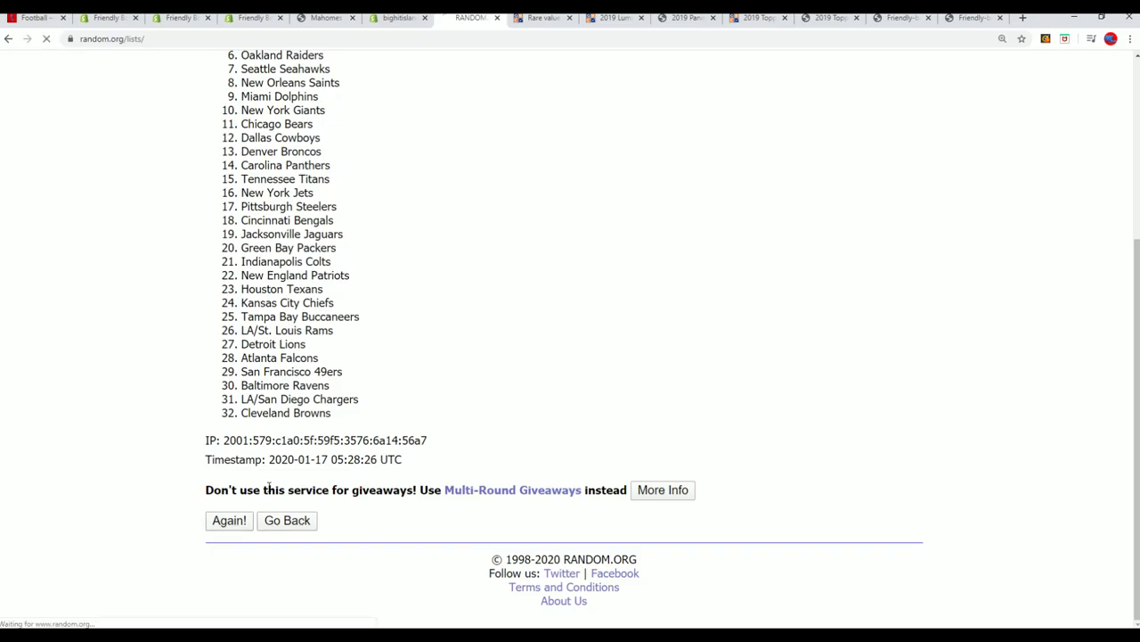
pyautogui.scroll(-3, 223, 533)
pyautogui.click(225, 526)
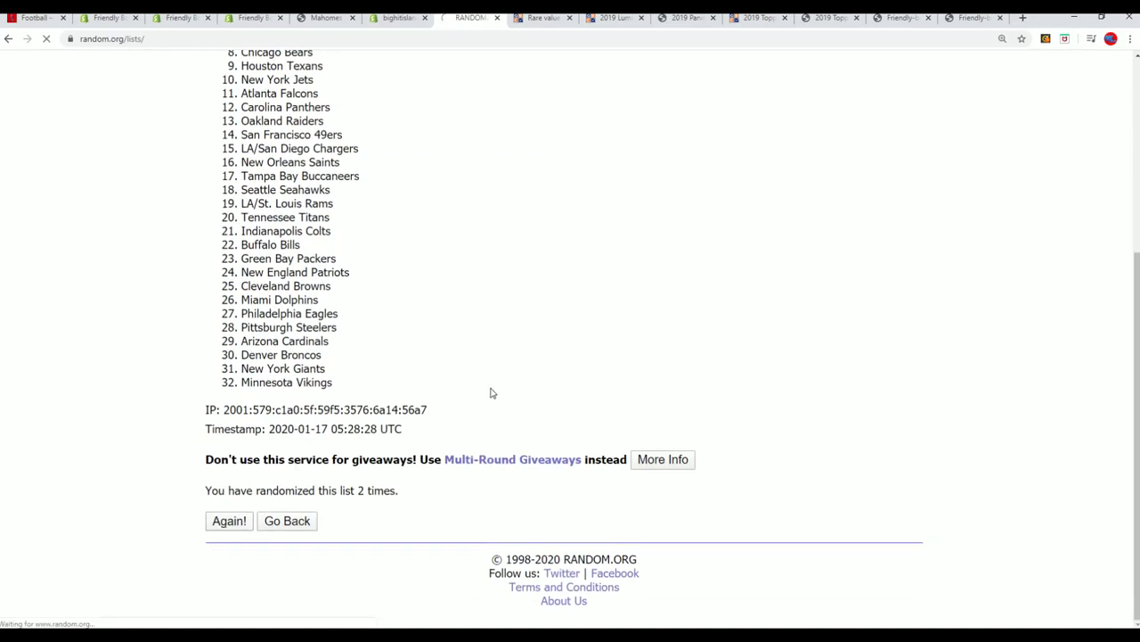
pyautogui.scroll(-3, 486, 390)
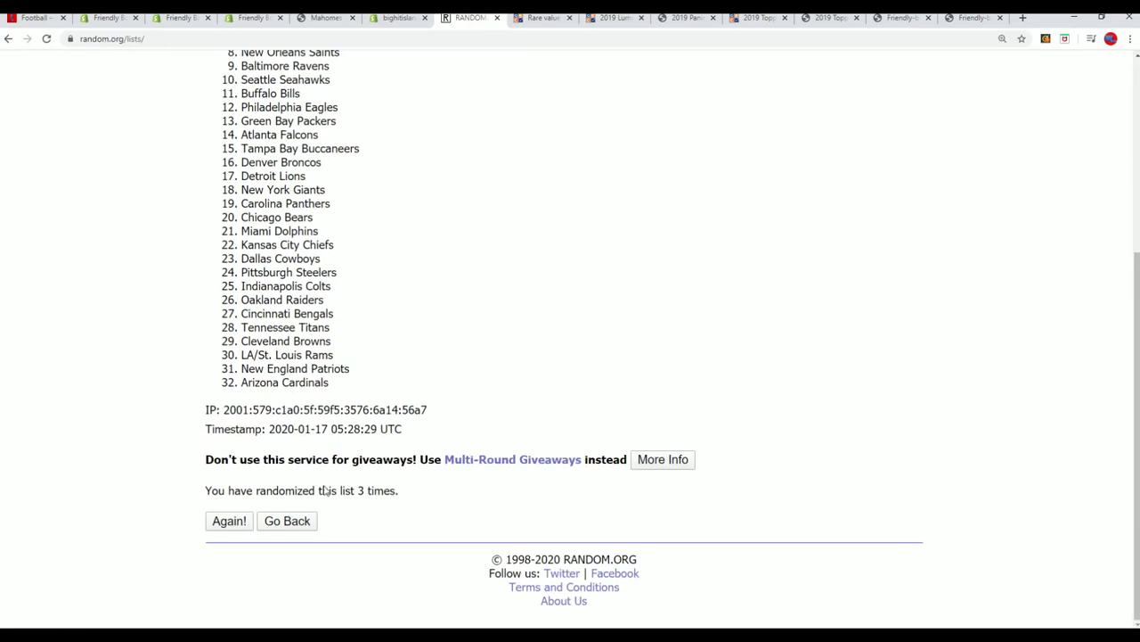
pyautogui.click(229, 520)
pyautogui.scroll(-3, 226, 533)
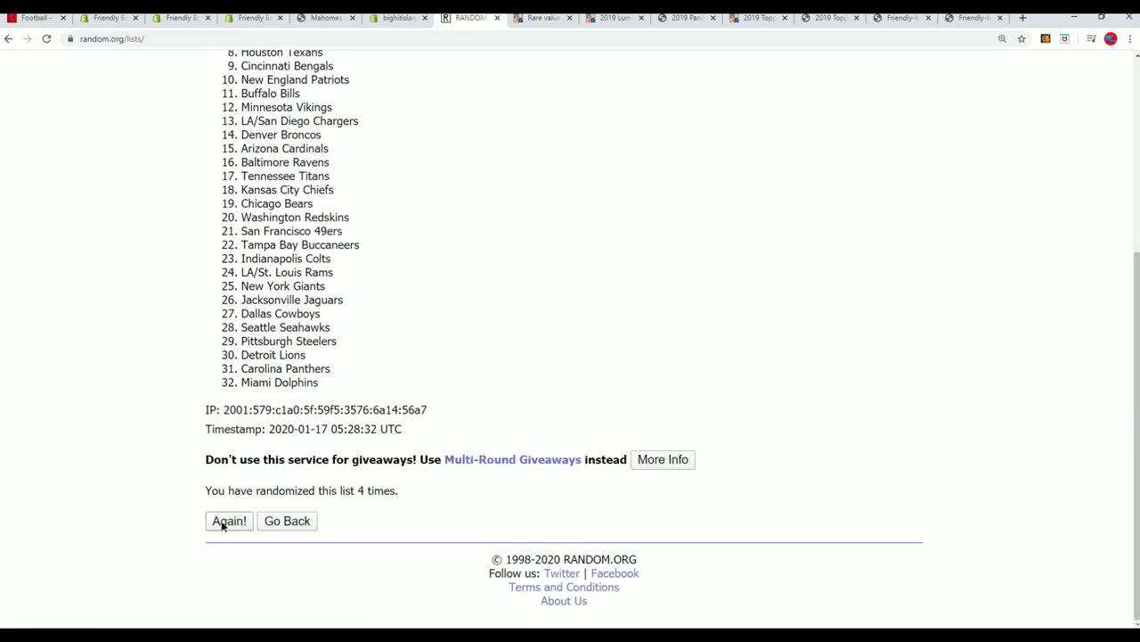
pyautogui.click(224, 524)
pyautogui.scroll(-3, 221, 535)
pyautogui.click(225, 526)
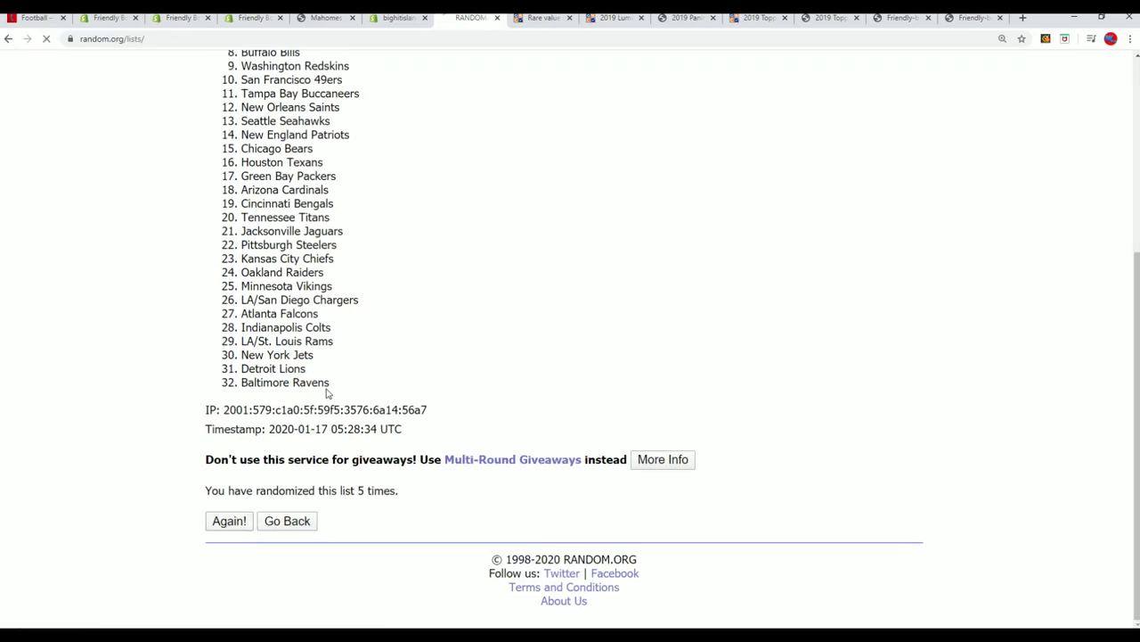
pyautogui.scroll(-3, 365, 390)
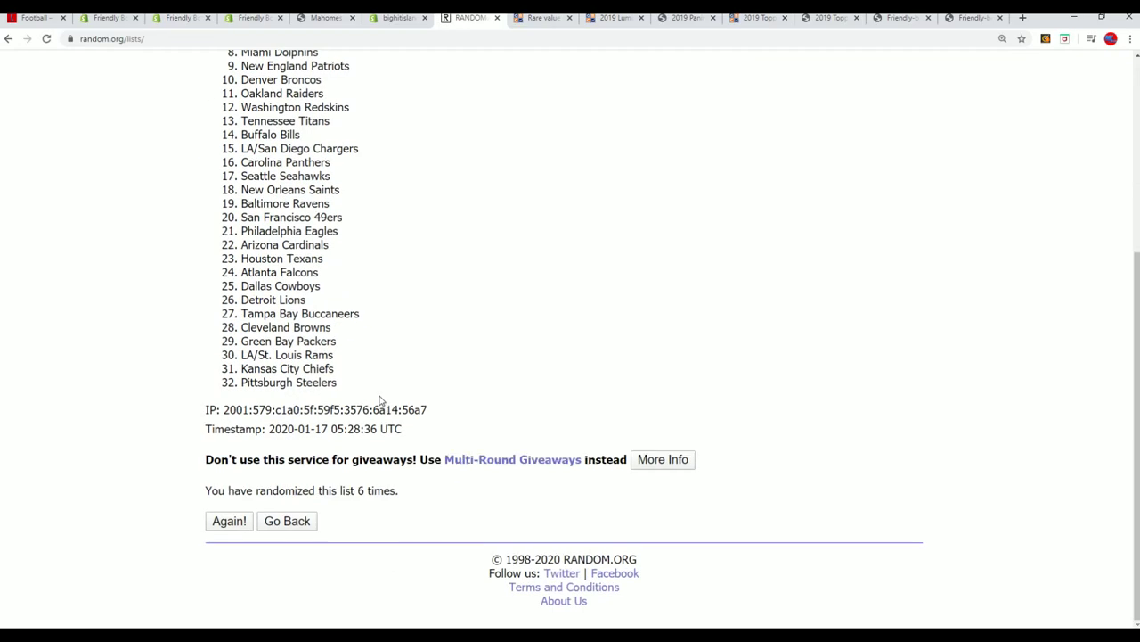
pyautogui.click(229, 524)
# Select and copy the final shuffled team order starting with Oakland Raiders
pyautogui.scroll(-2, 260, 127)
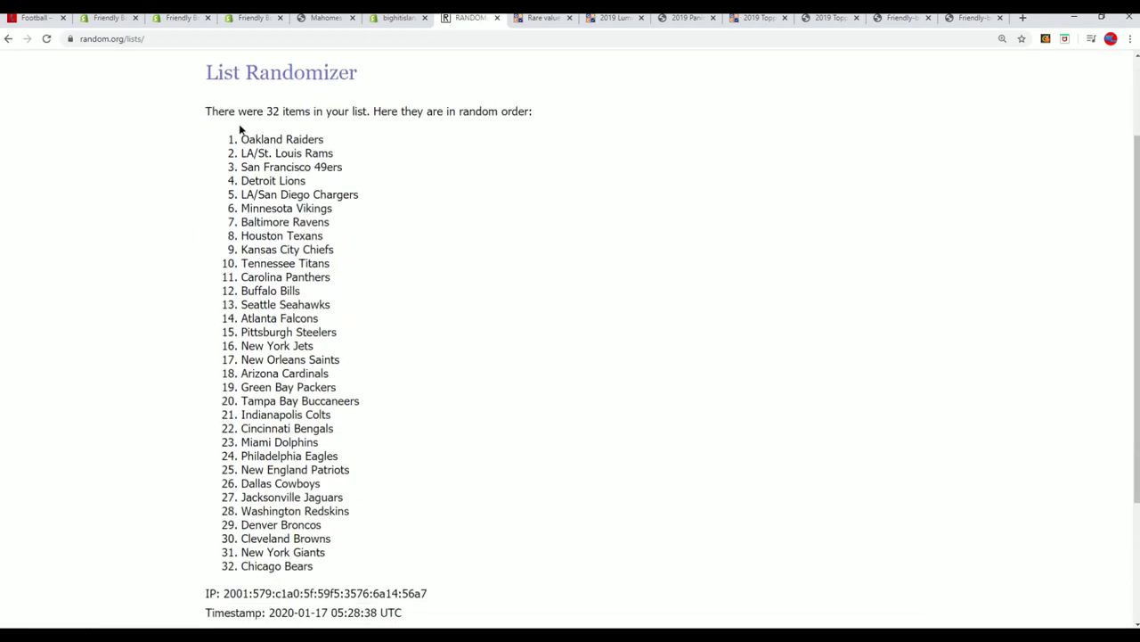
pyautogui.moveTo(239, 130)
pyautogui.mouseDown()
pyautogui.moveTo(265, 428)
pyautogui.moveTo(311, 566)
pyautogui.mouseUp()
pyautogui.rightClick(292, 335)
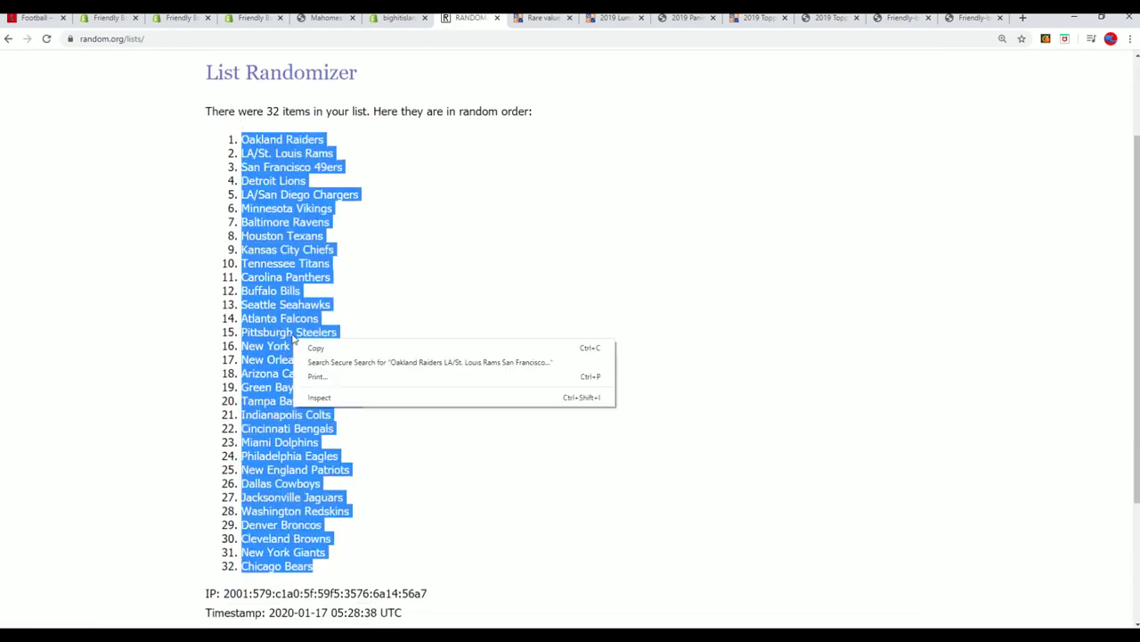
pyautogui.click(316, 347)
# Paste the shuffled teams into column B at B2 with Keep Source Formatting
pyautogui.hotkey('alt', 'Tab')
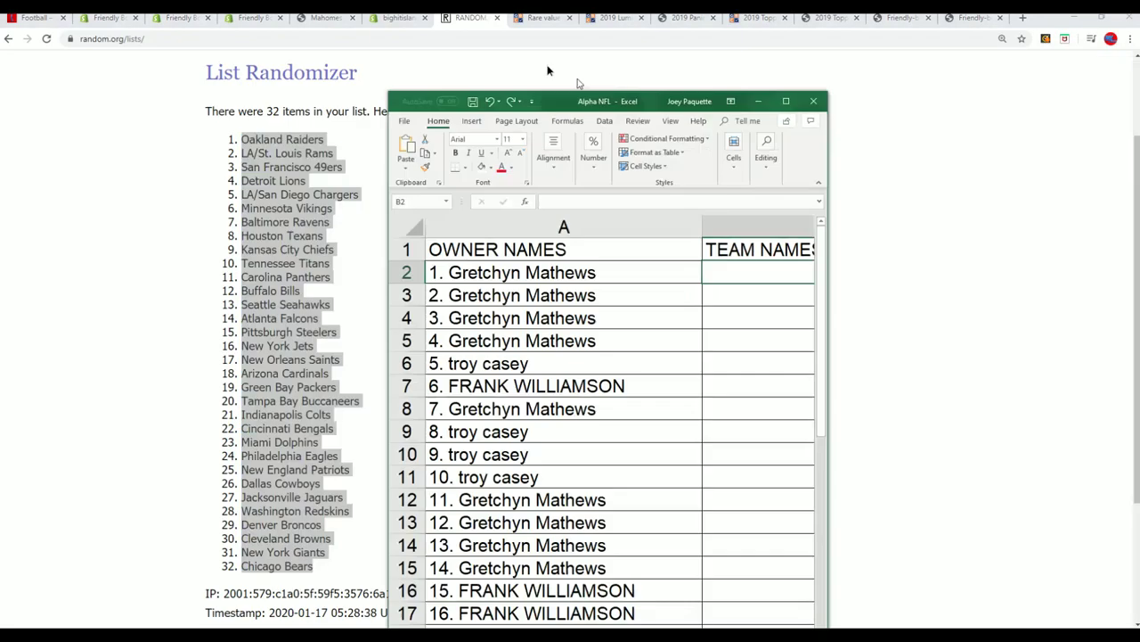
pyautogui.doubleClick(534, 100)
pyautogui.rightClick(322, 186)
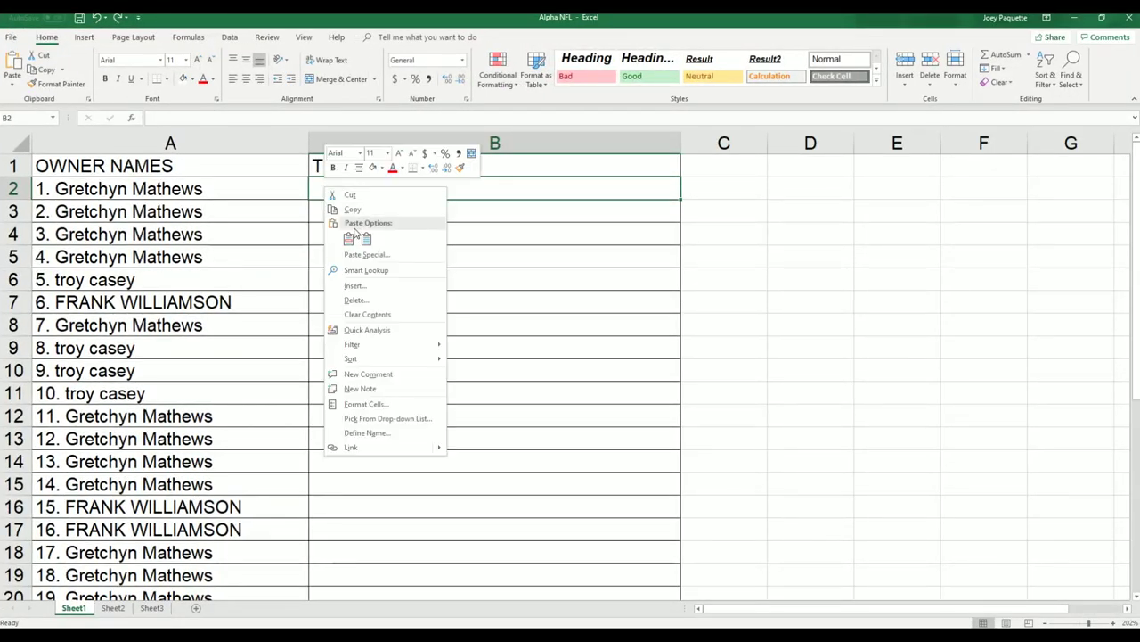
pyautogui.click(349, 238)
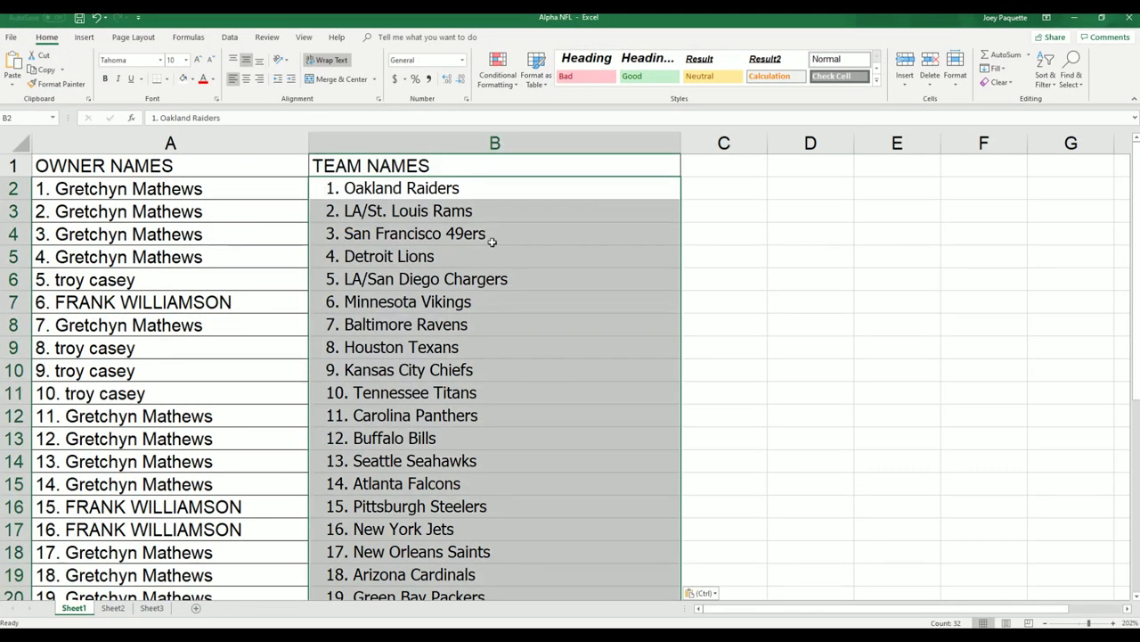
# Narrow column A to fit the owner names and zoom out to view the whole table
pyautogui.click(303, 140)
pyautogui.moveTo(303, 140); pyautogui.dragTo(253, 143)
pyautogui.scroll(-3, 487, 343)
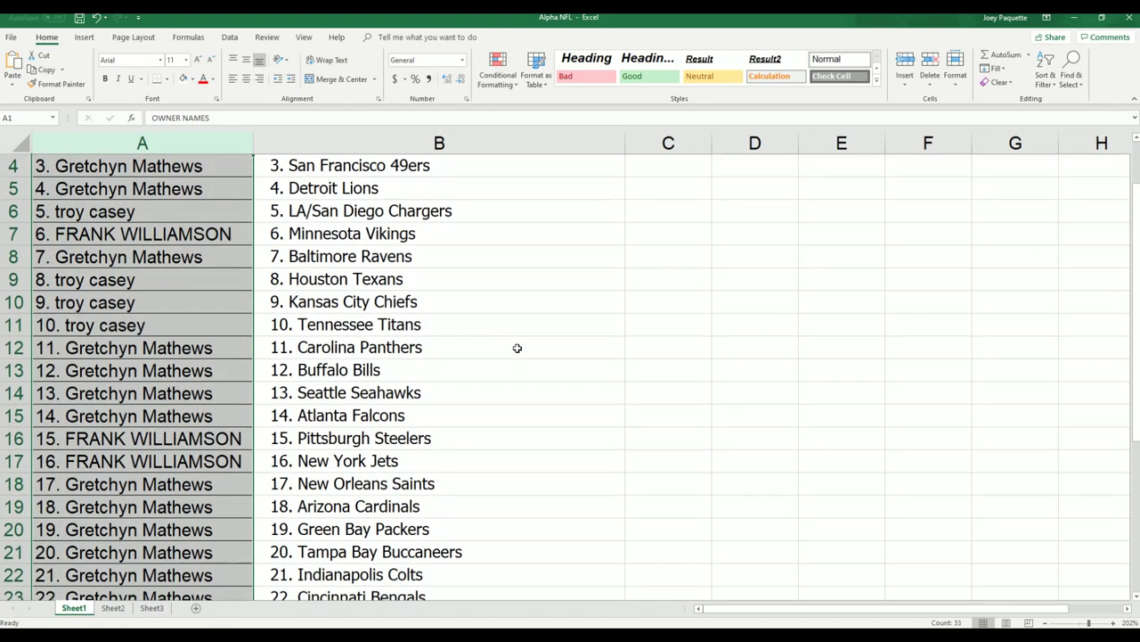
pyautogui.scroll(-3, 556, 360)
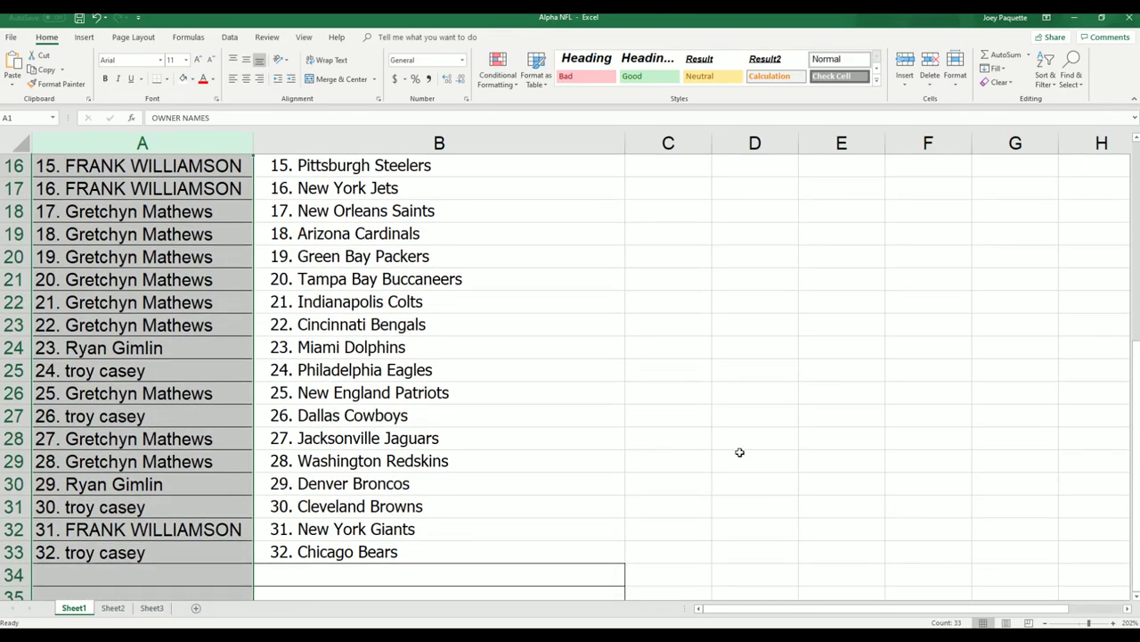
pyautogui.scroll(5, 705, 473)
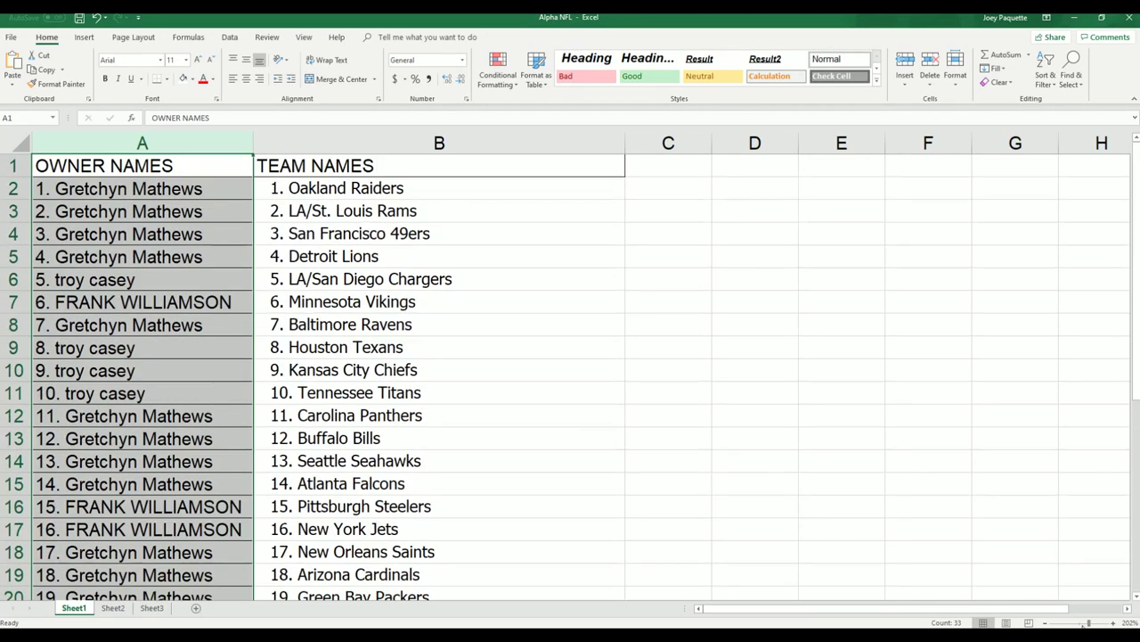
pyautogui.moveTo(1085, 624); pyautogui.dragTo(1079, 622)
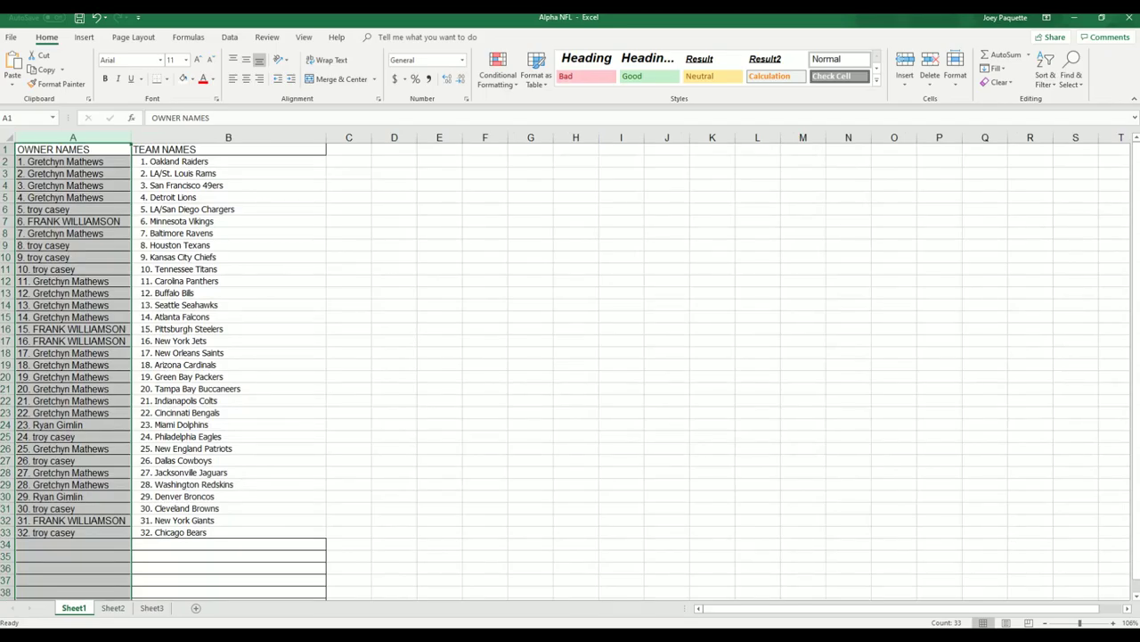